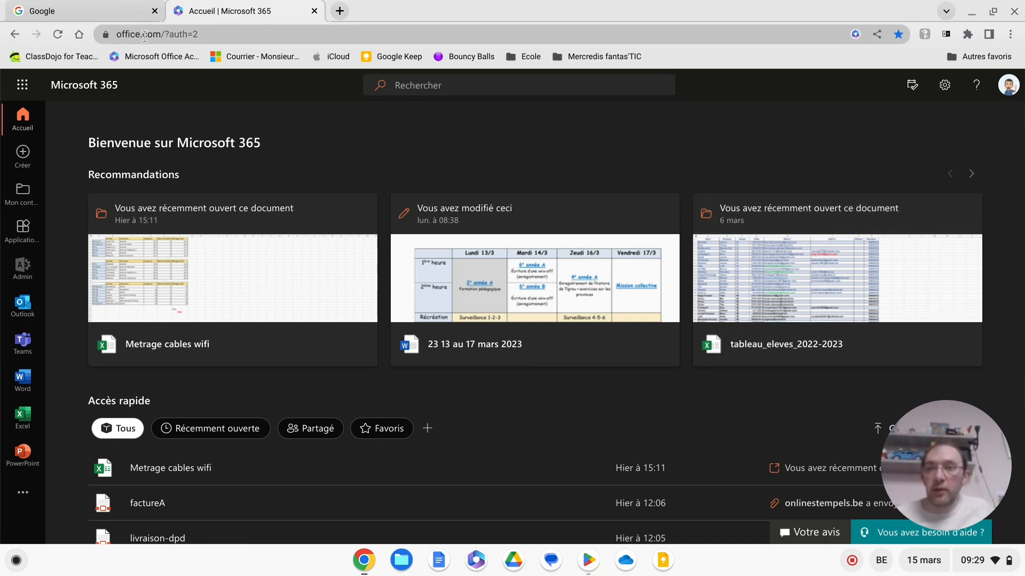
Go to the Microsoft 365 portal at portal.office.com.
left_click(180, 38)
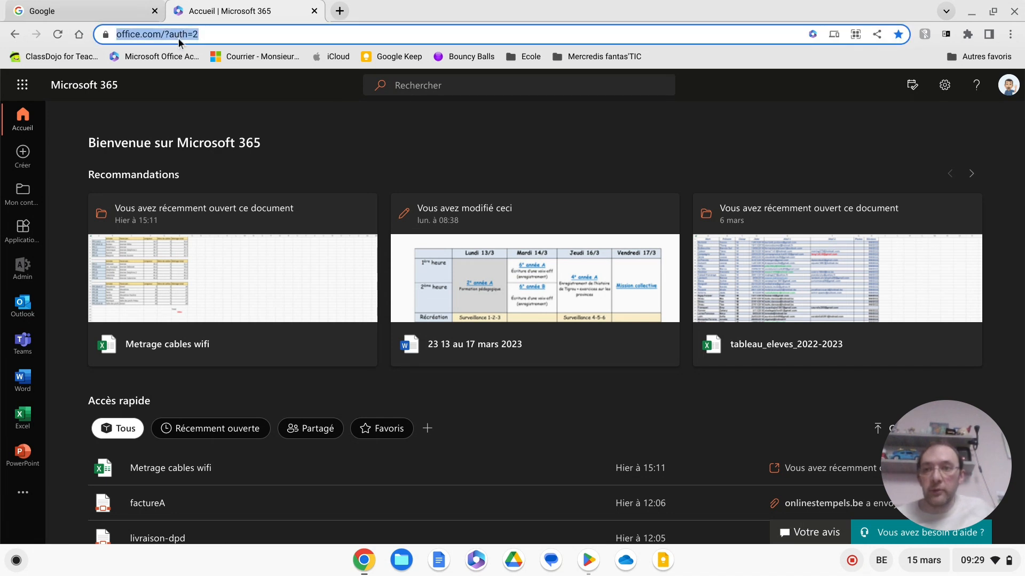
type("portail")
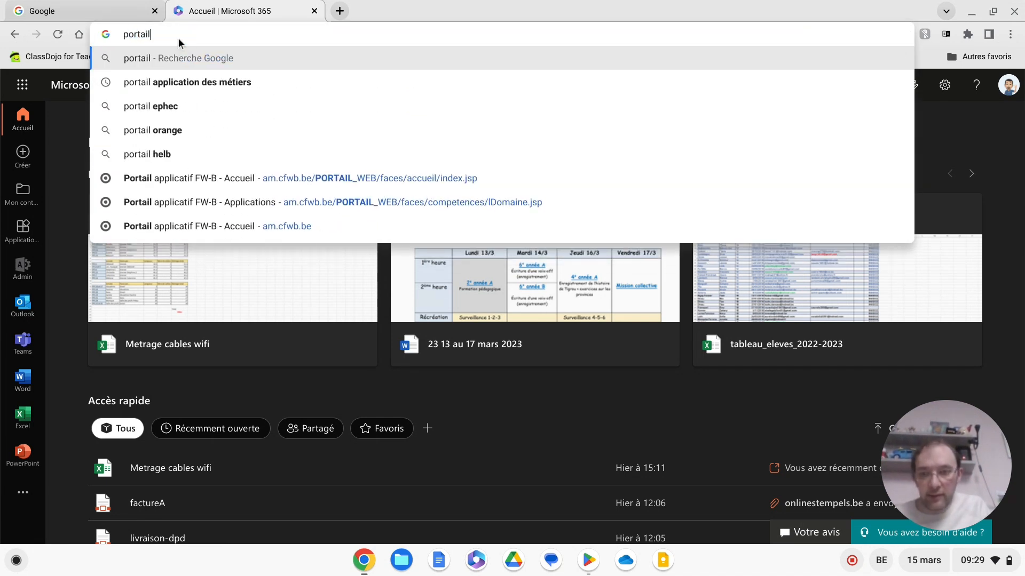
key("BackSpace")
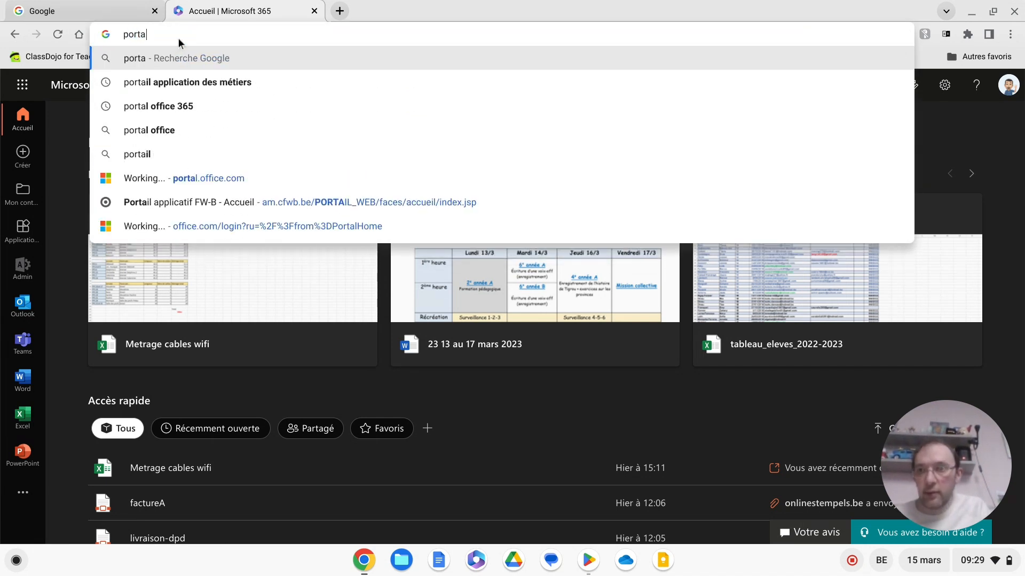
type("l.off")
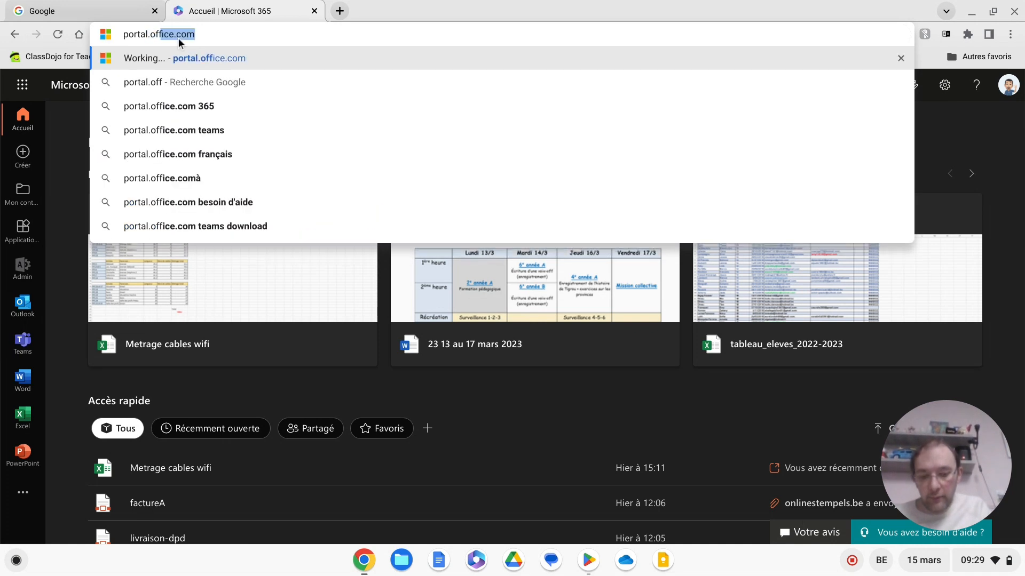
type("ice.com")
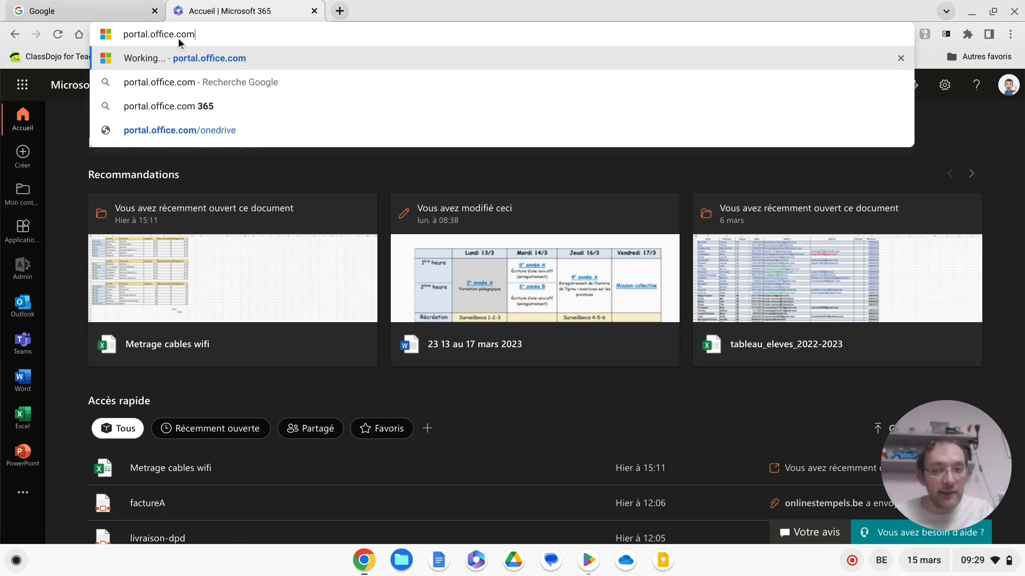
key("Return")
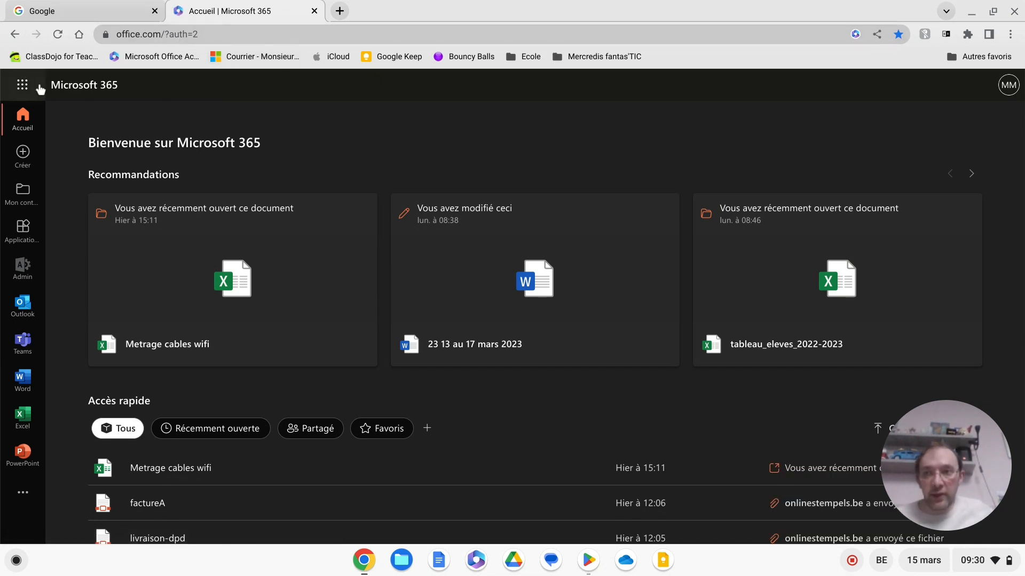
Open Whiteboard from the Microsoft 365 applications and create a new blank board.
left_click(23, 88)
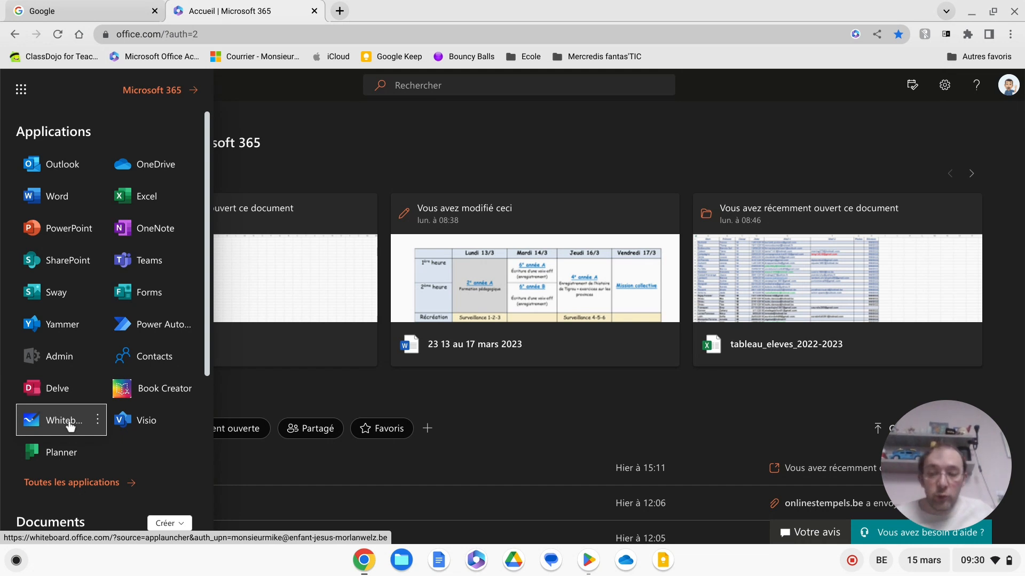
left_click(68, 422)
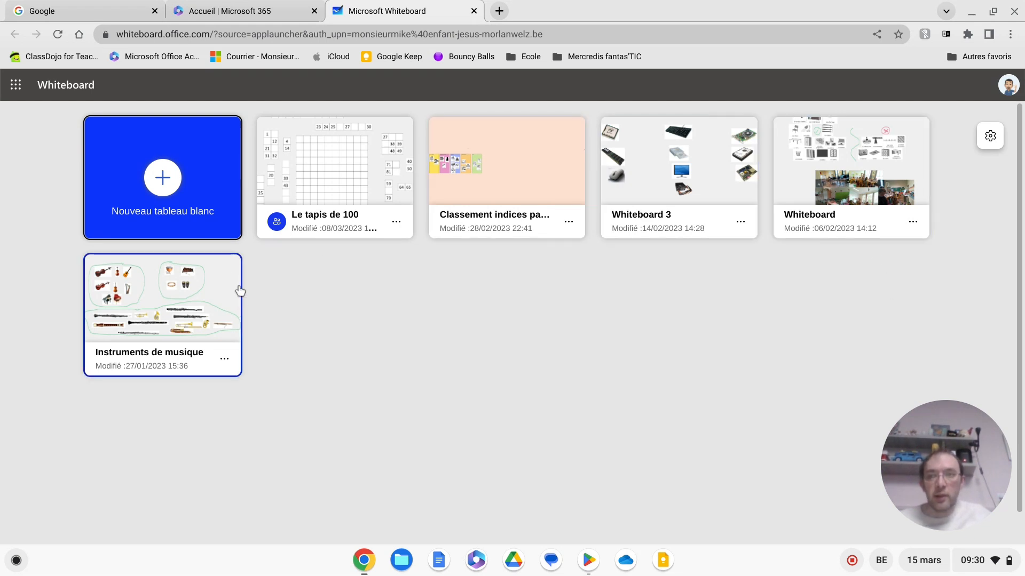
left_click(202, 199)
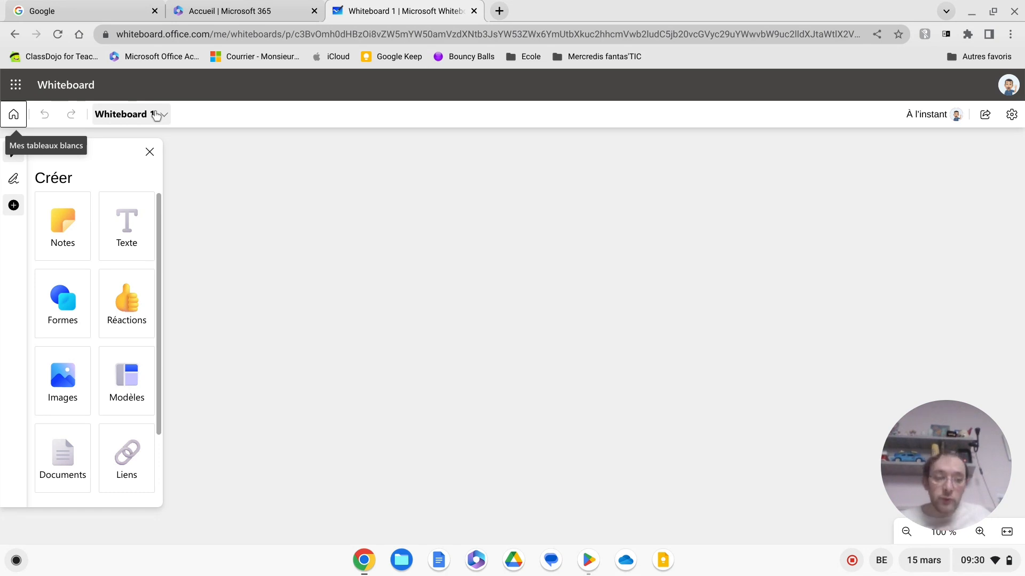
Rename the board as "Mon super tableau".
left_click(155, 114)
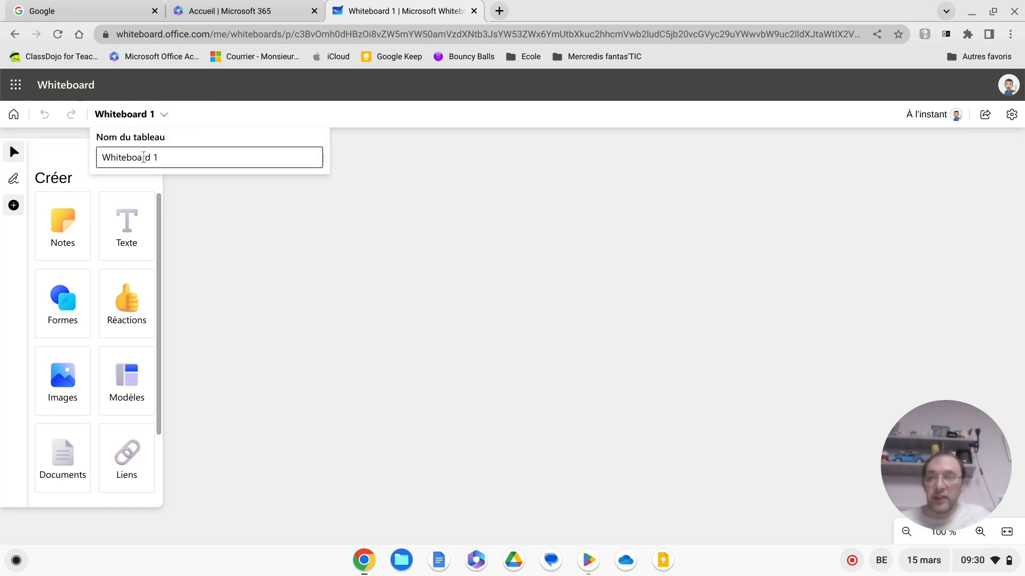
left_click_drag(169, 157, 103, 154)
key("BackSpace")
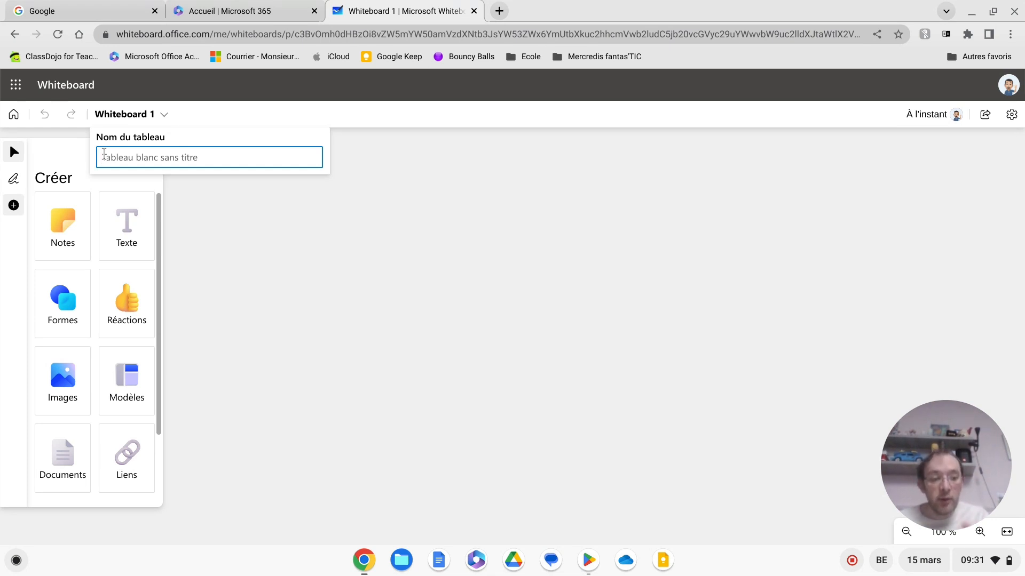
type("Mon super ")
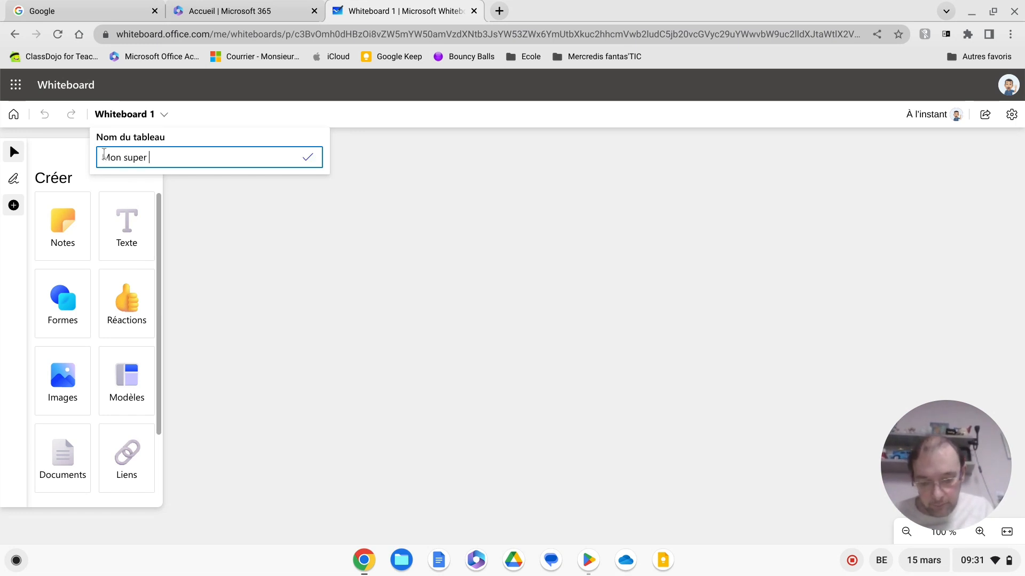
type("tableau")
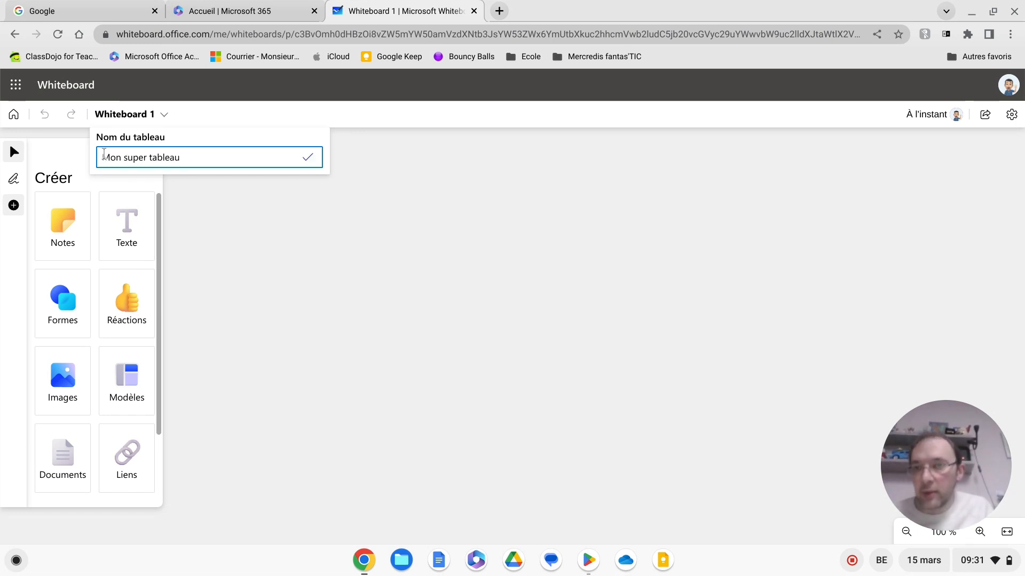
key("Return")
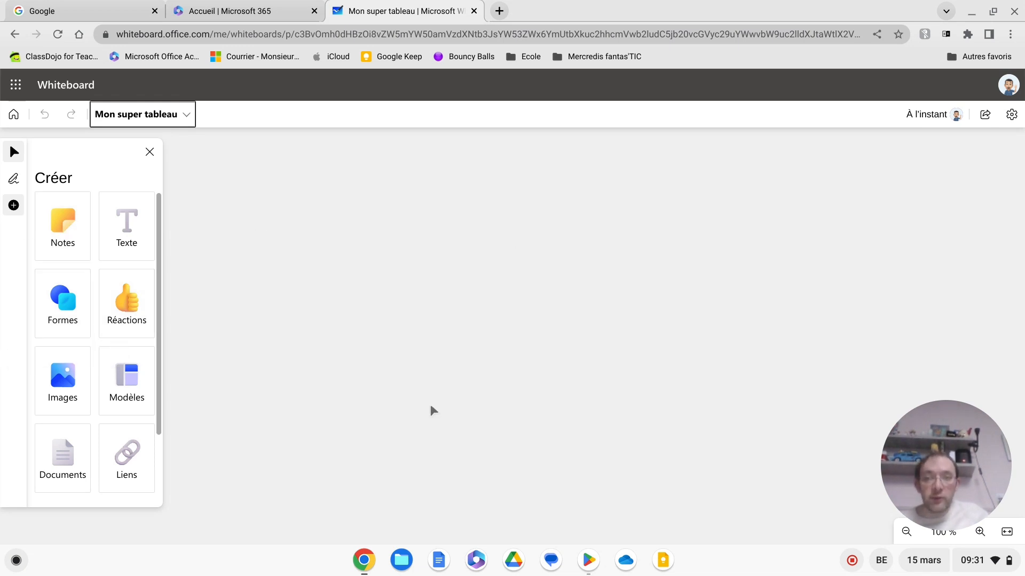
Add a yellow sticky note to the board with the text "Ne pas oublier les fruits à 10h".
left_click(63, 235)
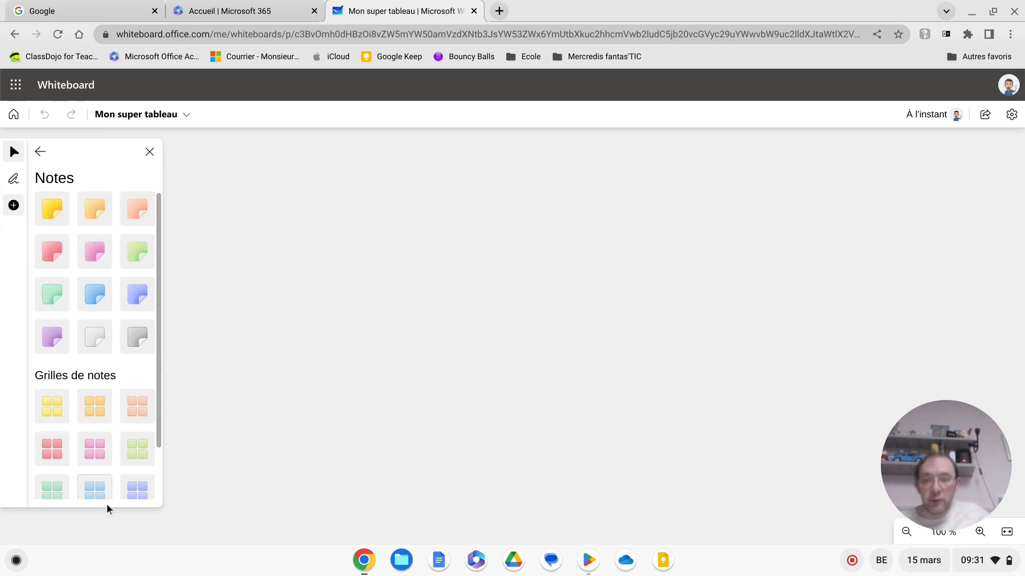
scroll(122, 425, "down", 1)
scroll(123, 424, "up", 1)
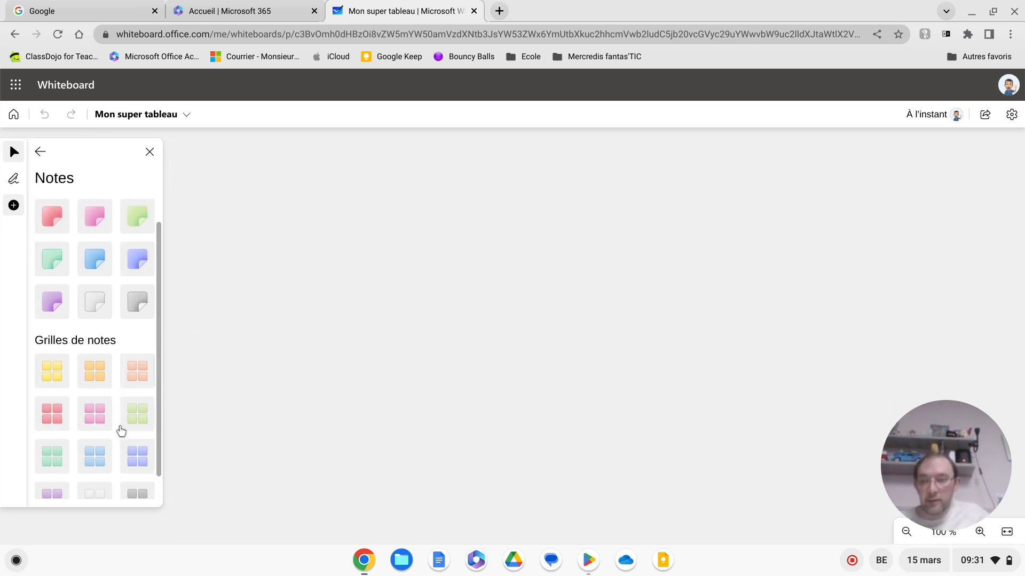
left_click(57, 219)
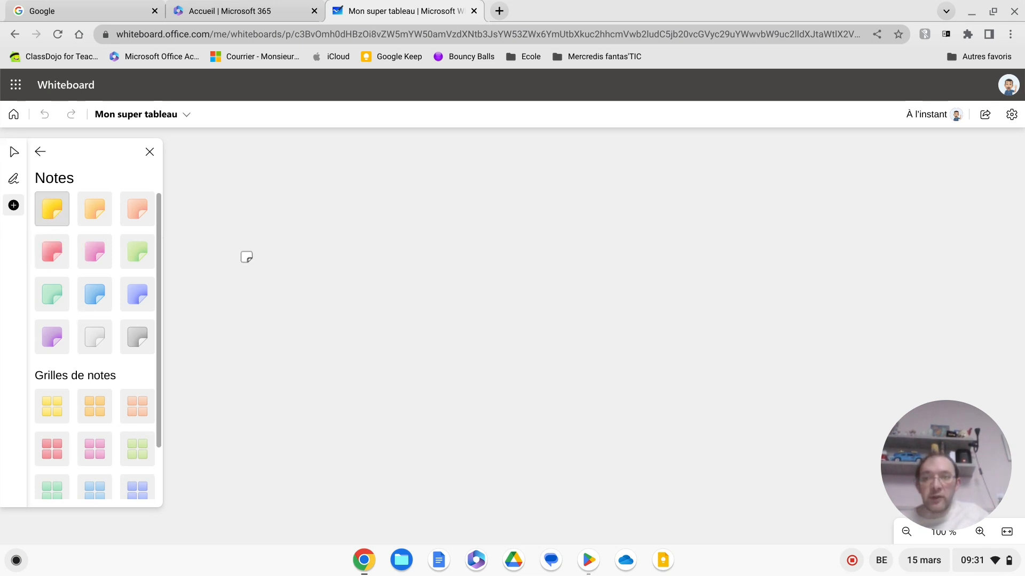
left_click(303, 281)
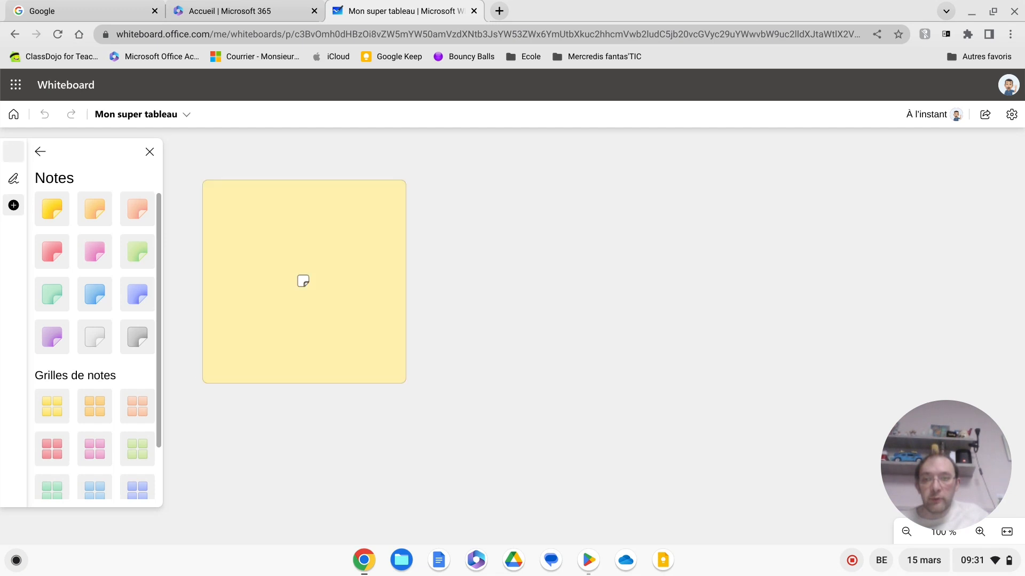
type("Ne pa")
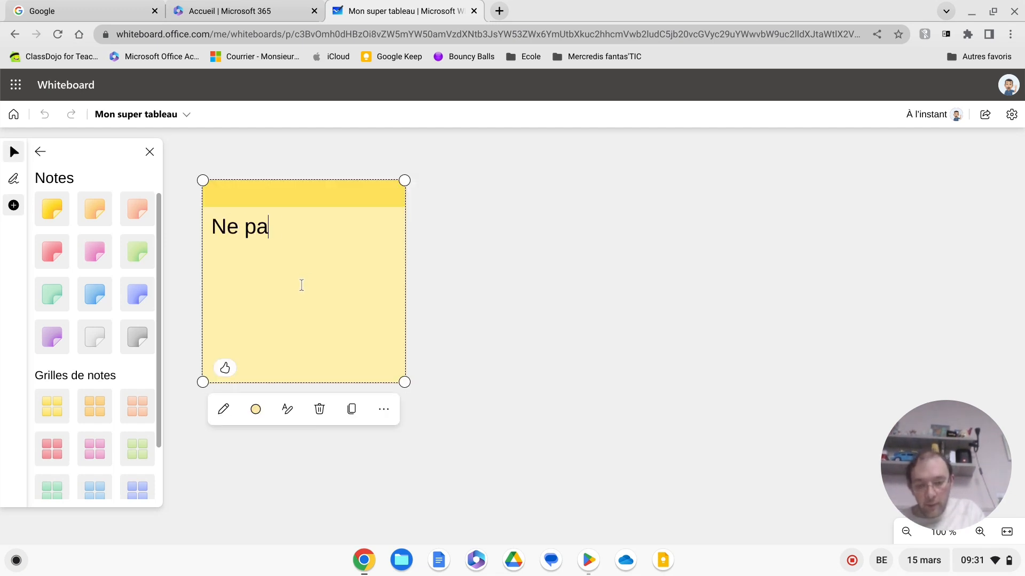
type("s oublier les f")
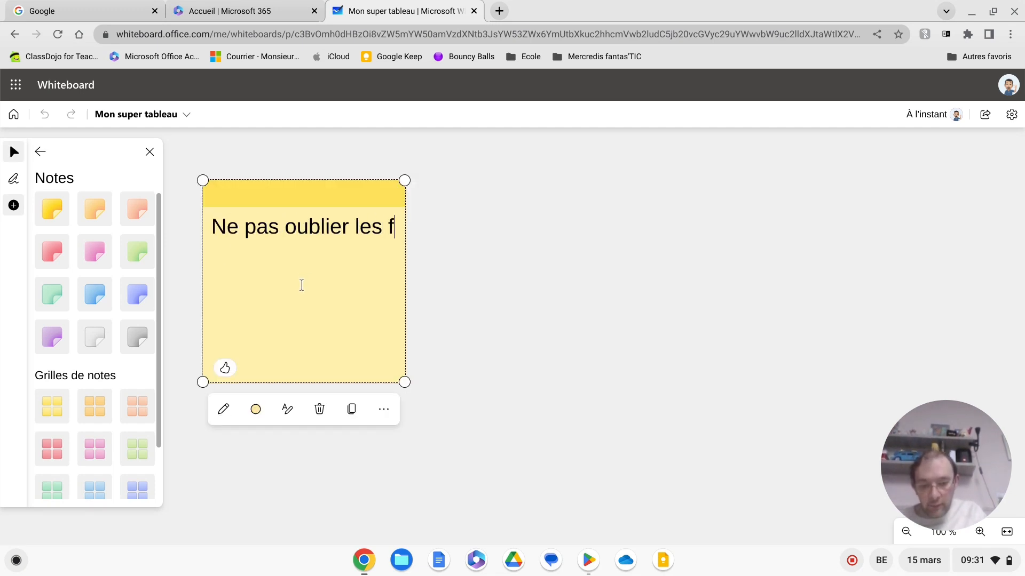
type("ruits à 10h")
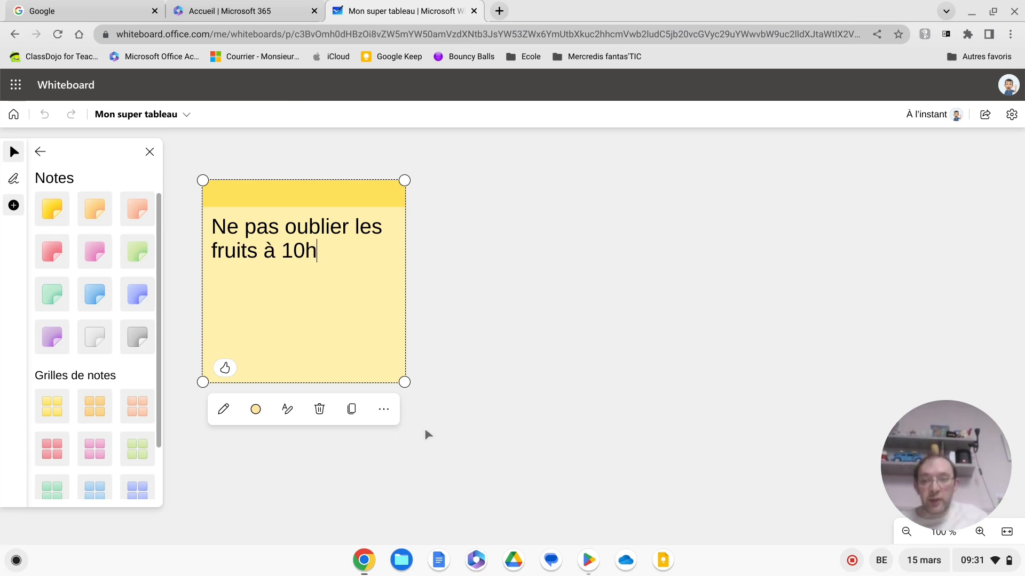
Shrink the yellow note to less than half its width and move it to the upper-left area of the board.
left_click(255, 410)
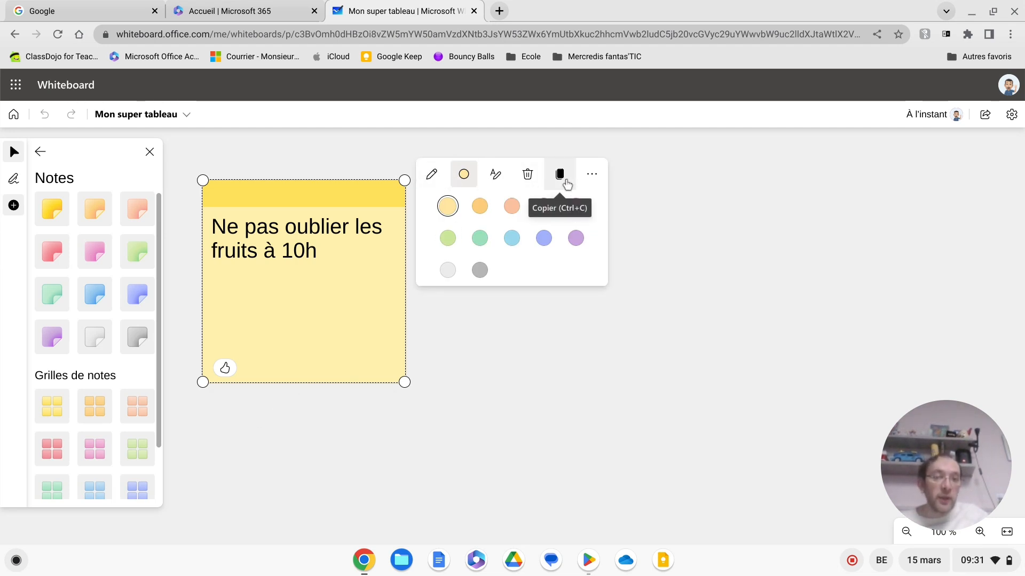
left_click_drag(403, 380, 293, 262)
left_click(303, 235)
left_click(273, 206)
left_click_drag(272, 206, 251, 187)
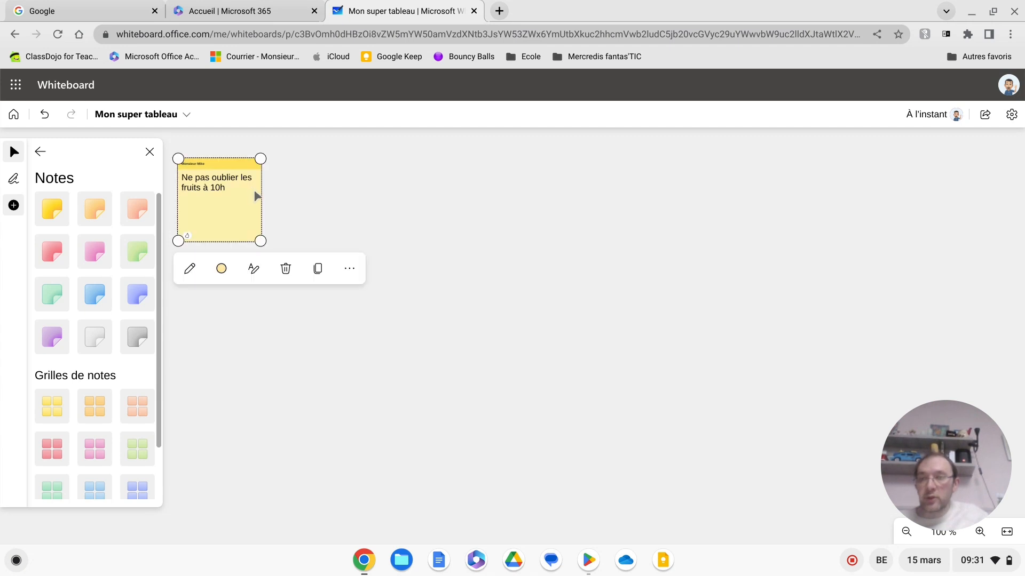
left_click(296, 235)
Add a text box to the right of the note reading "Le titre de mon super tableau".
left_click(51, 155)
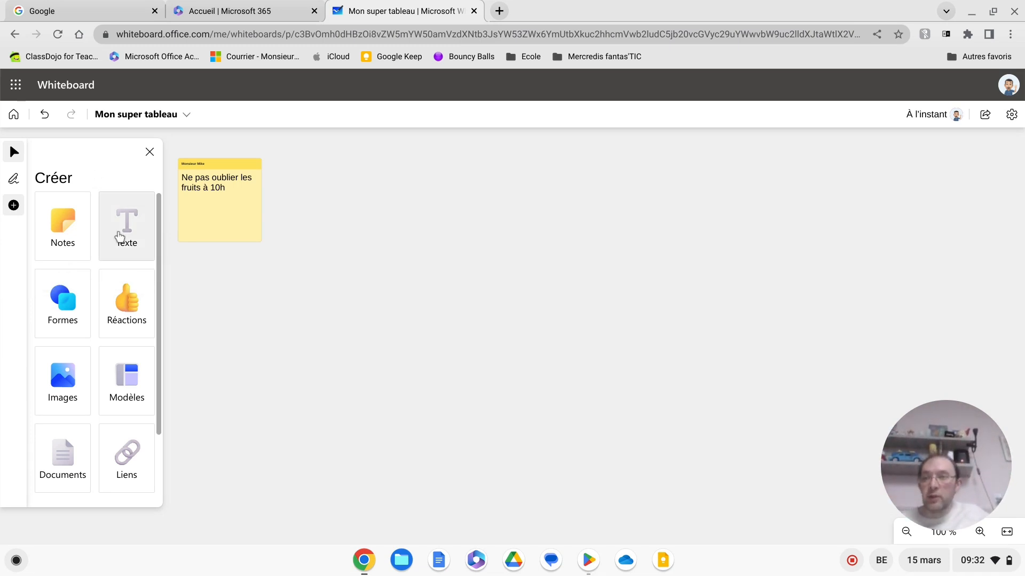
left_click(122, 238)
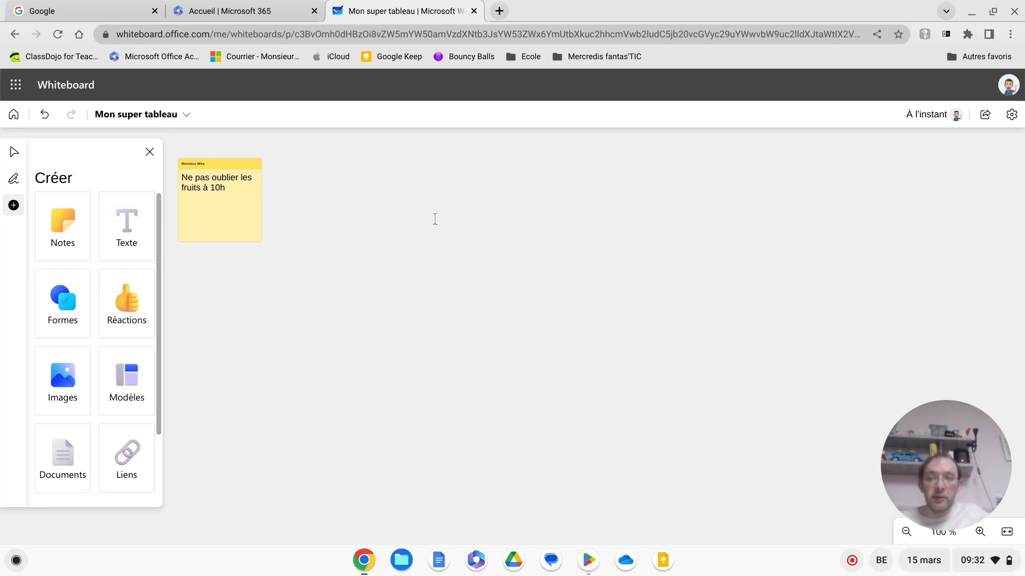
left_click(493, 224)
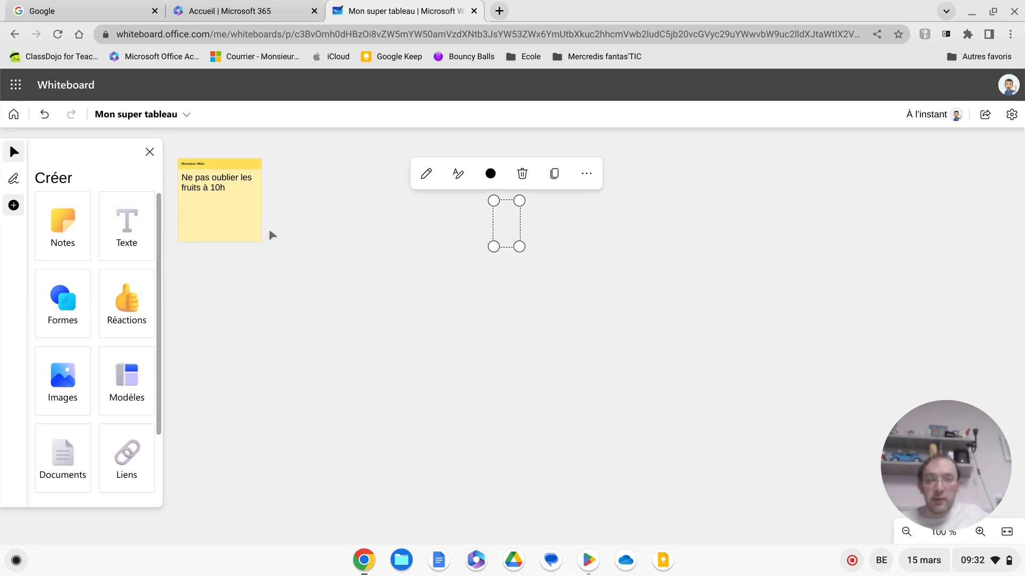
type("Le")
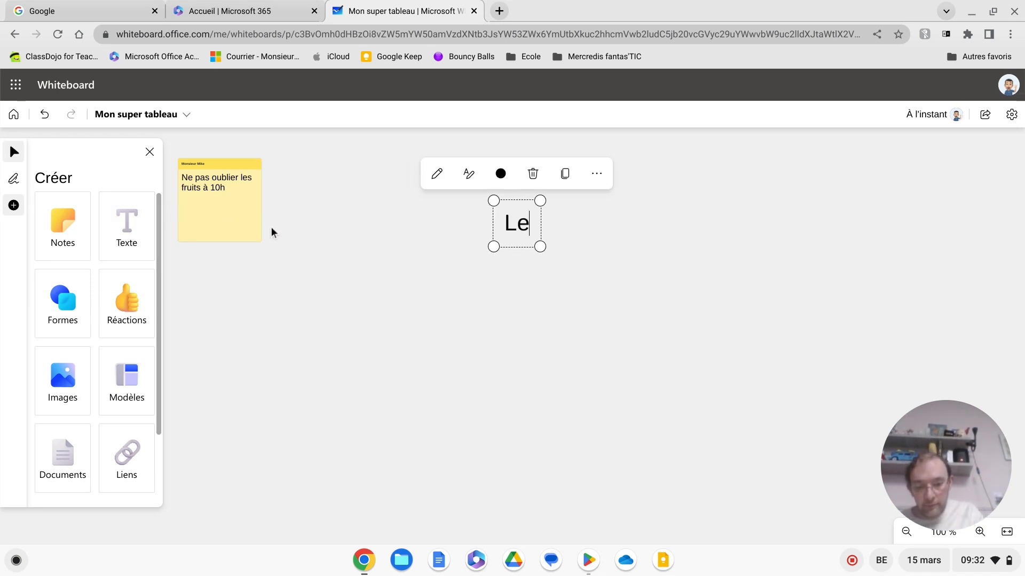
type(" titre de mo")
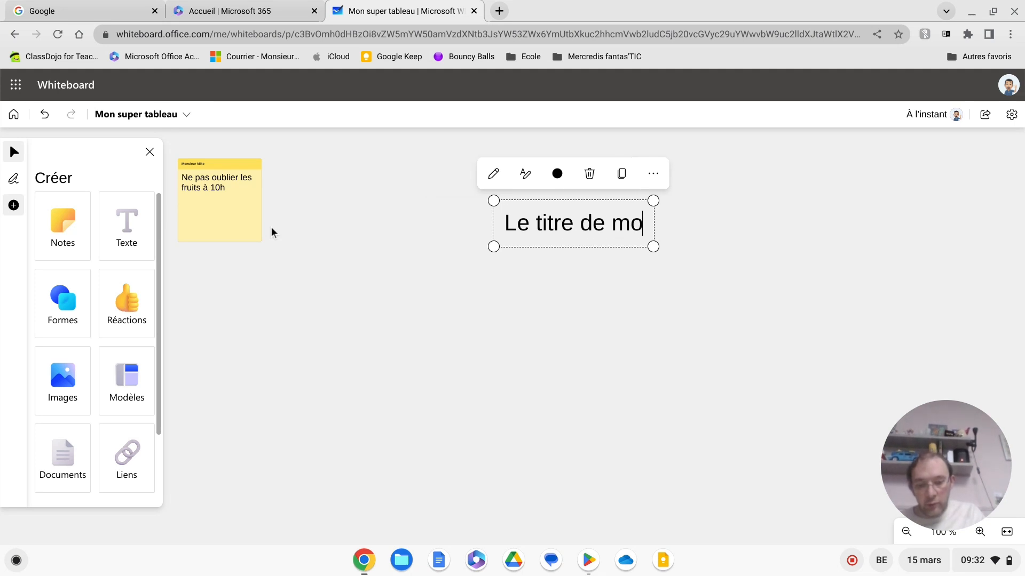
type("n super tableay")
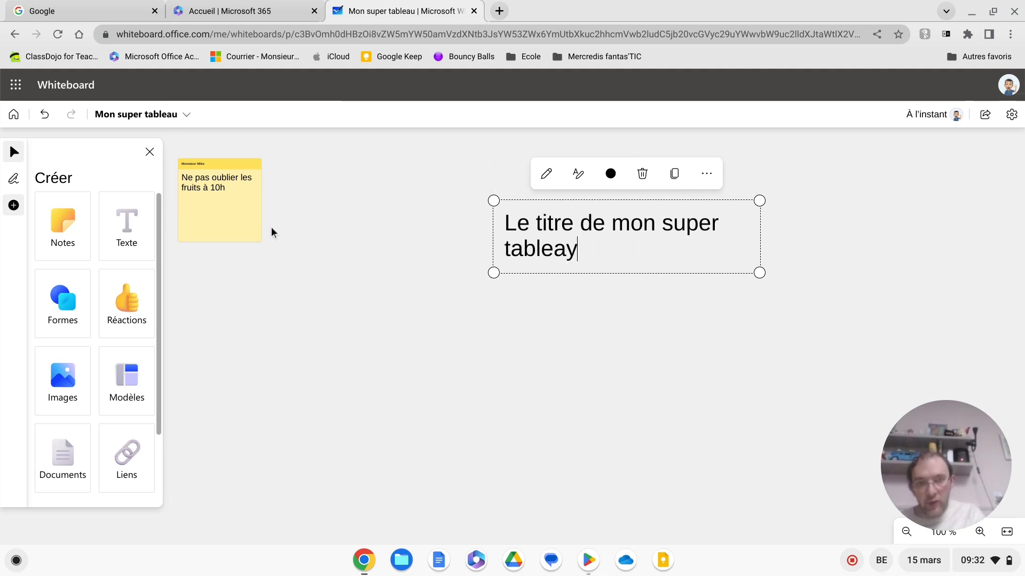
key("BackSpace")
type("u")
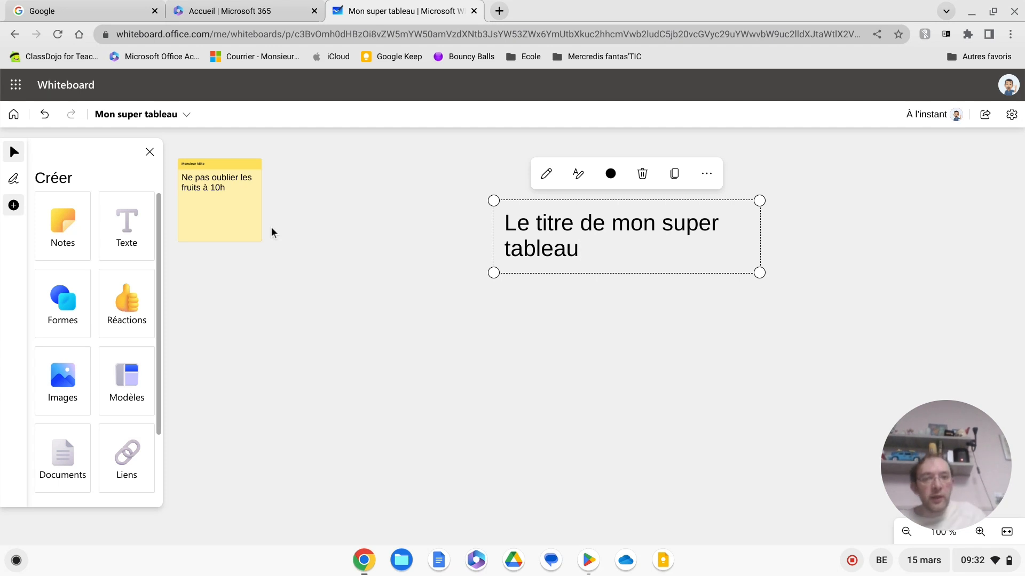
Try to colour the title text orange without selecting its characters.
left_click(578, 173)
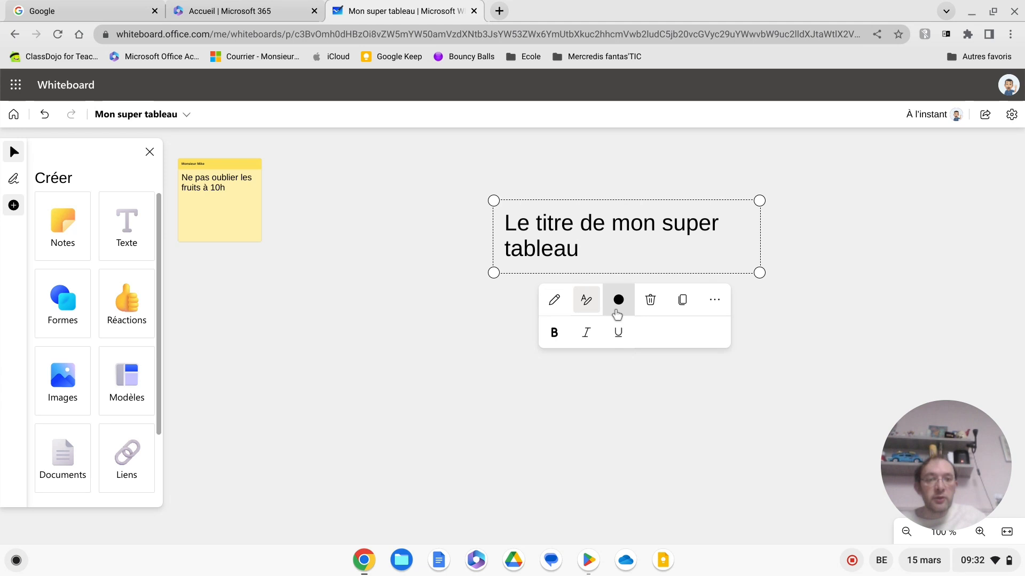
left_click(616, 313)
left_click(666, 331)
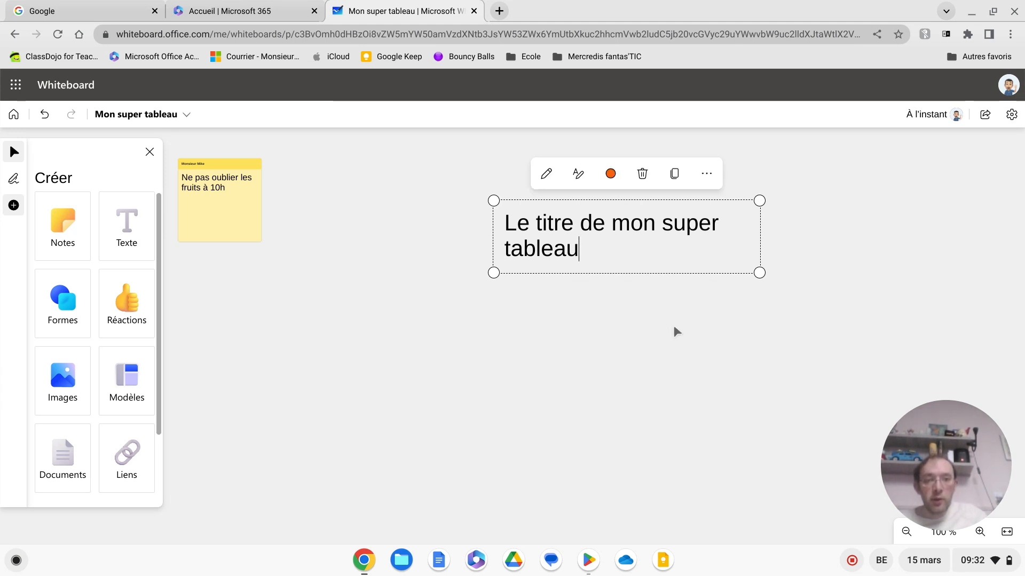
Select the entire title text and colour it golden yellow.
left_click_drag(591, 240, 506, 222)
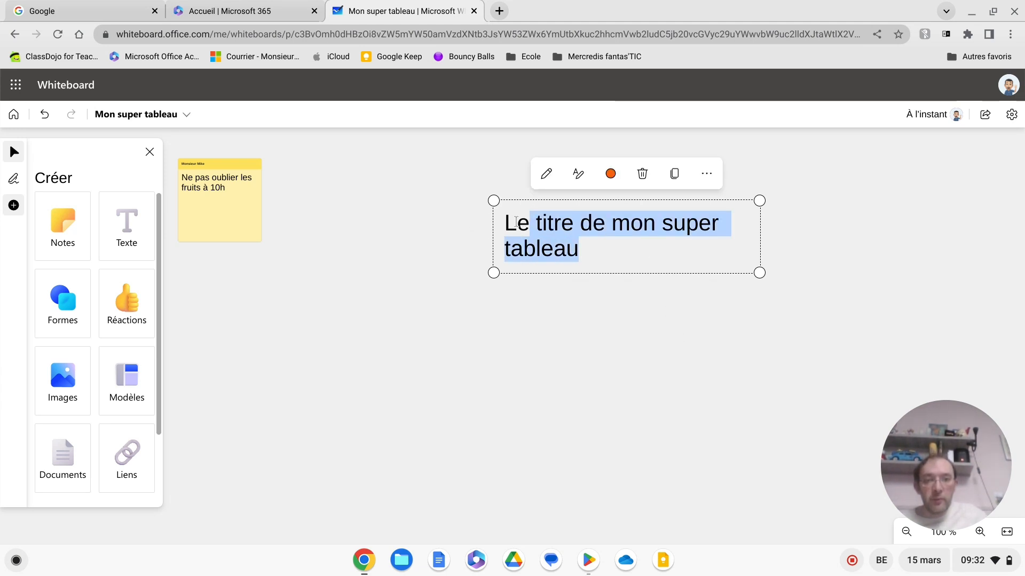
left_click(515, 222)
double_click(555, 223)
triple_click(555, 224)
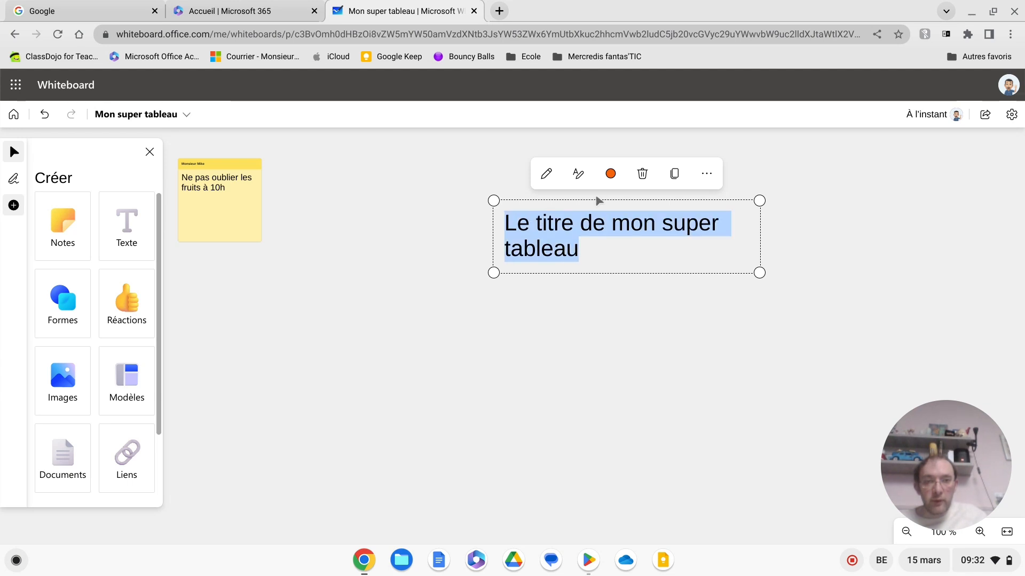
left_click(613, 174)
left_click(634, 331)
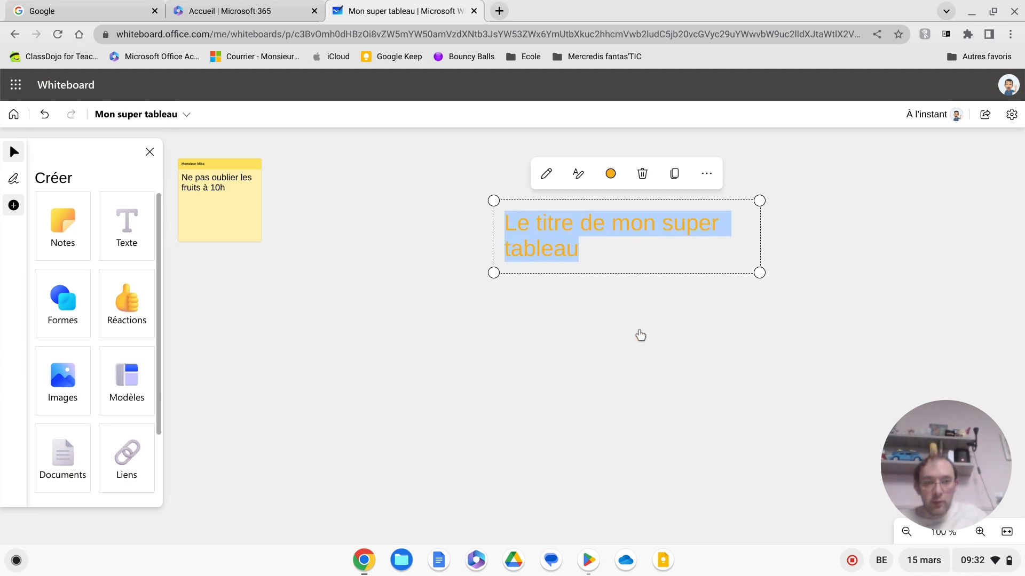
Move the title up beside the yellow note and widen its text box so the title fits on one line.
left_click(640, 298)
left_click_drag(613, 244, 548, 191)
left_click_drag(694, 198, 757, 197)
left_click(668, 192)
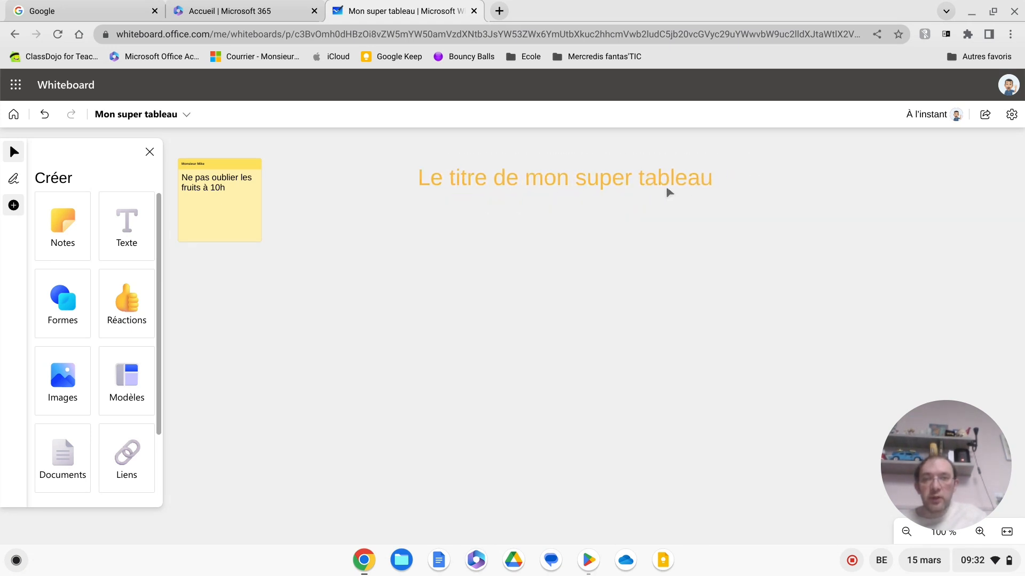
left_click(661, 190)
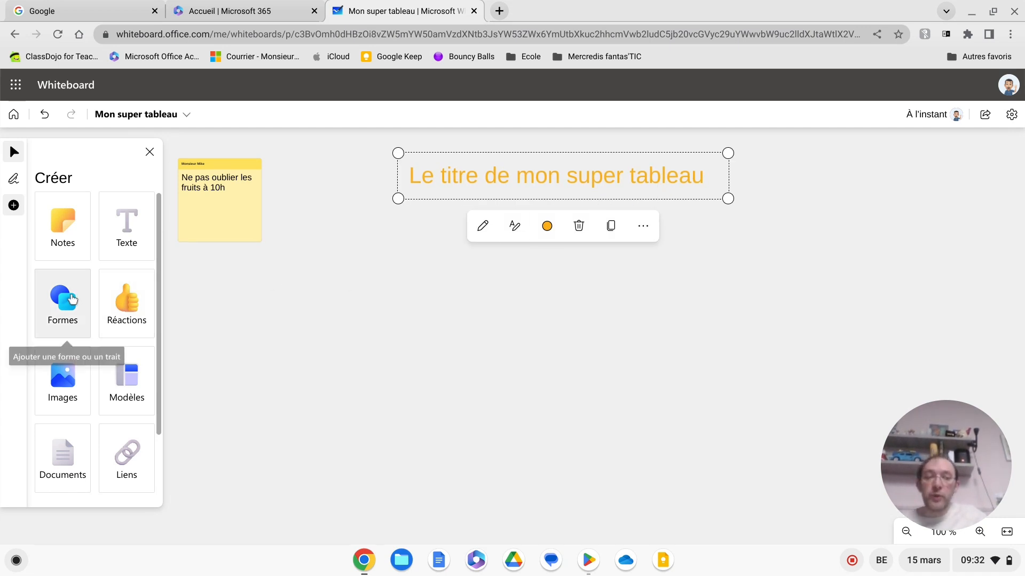
Draw a rectangle shape beneath the title, between the yellow note and the middle of the board.
left_click(74, 297)
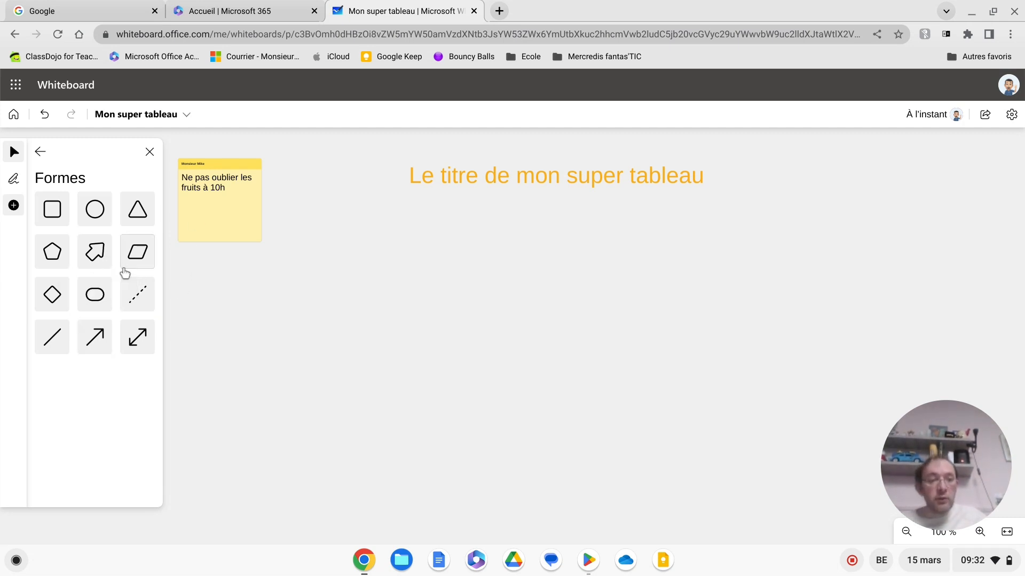
left_click(65, 220)
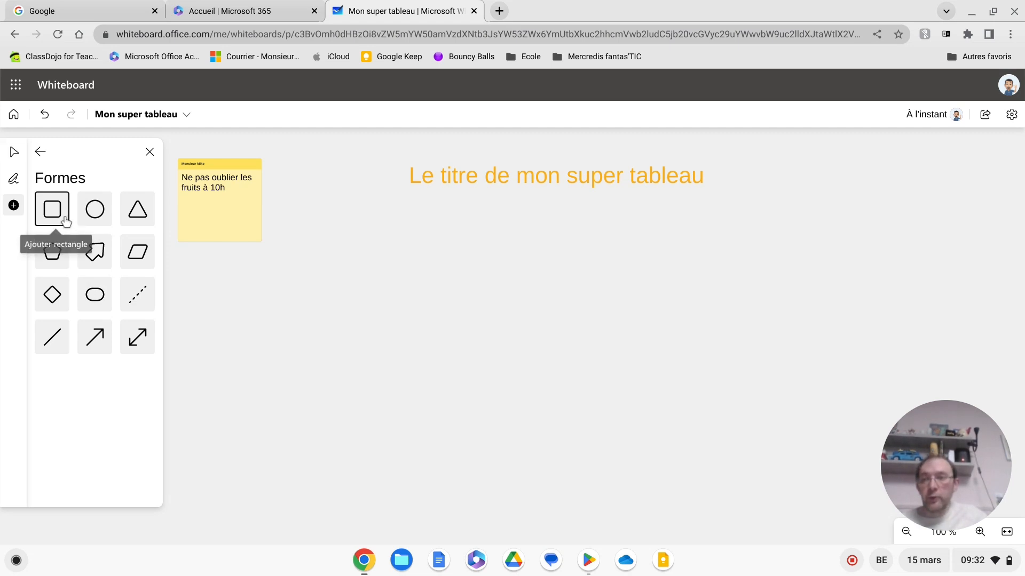
left_click_drag(334, 244, 474, 363)
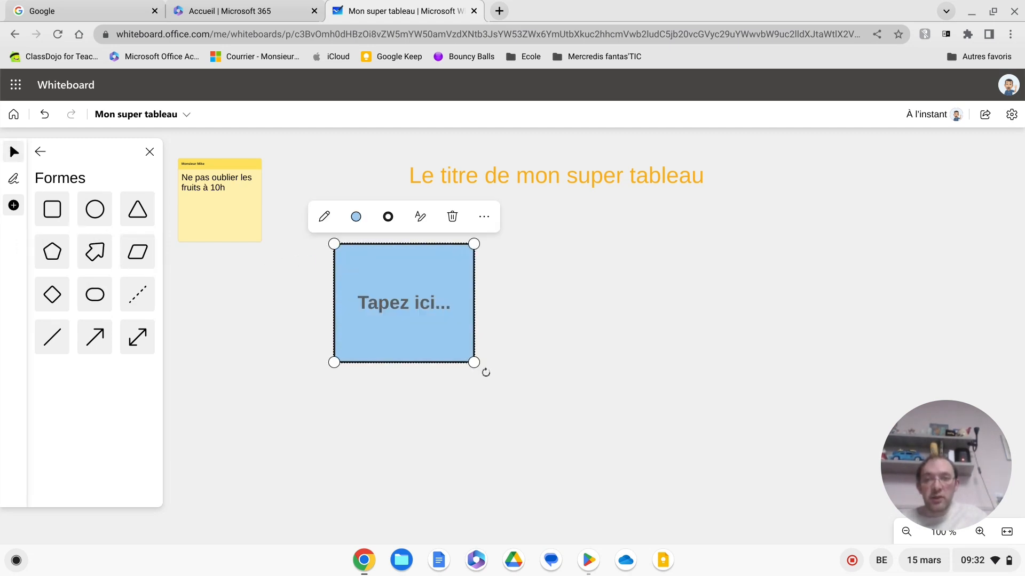
Draw a block arrow to the right of the rectangle and label it "Bonjour".
left_click(101, 259)
left_click_drag(645, 342, 732, 385)
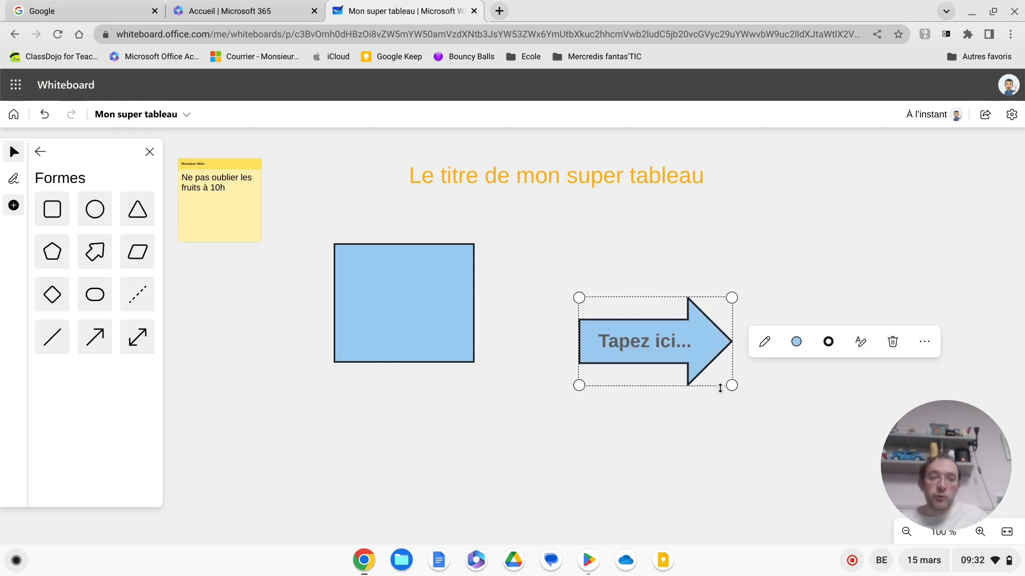
left_click(691, 345)
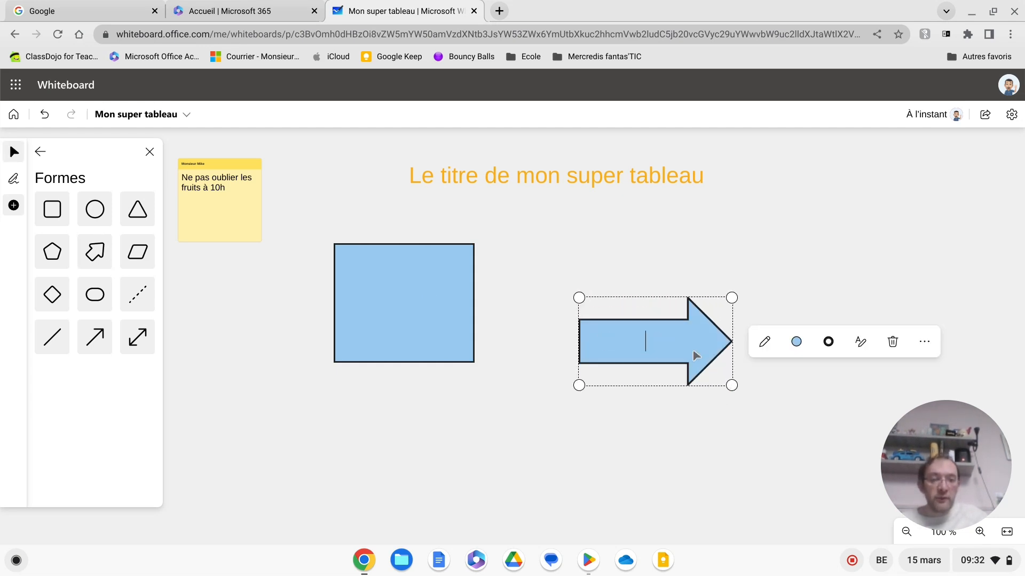
type("Bonjour")
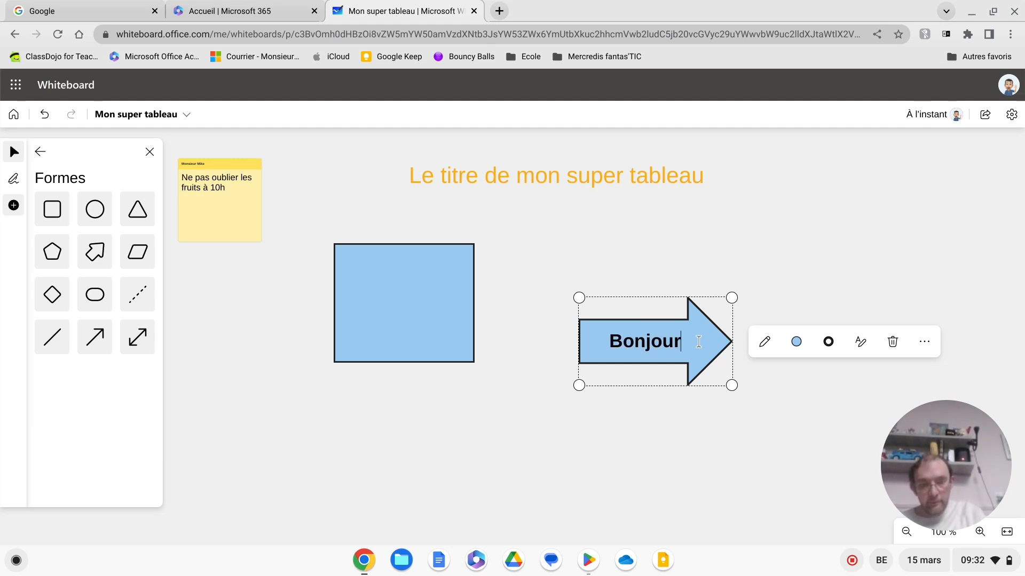
left_click(679, 421)
Line up the arrow beneath the title with a slightly narrowed rectangle at its tip, and open the rectangle's fill colours.
left_click_drag(686, 367, 495, 283)
left_click_drag(393, 326, 597, 283)
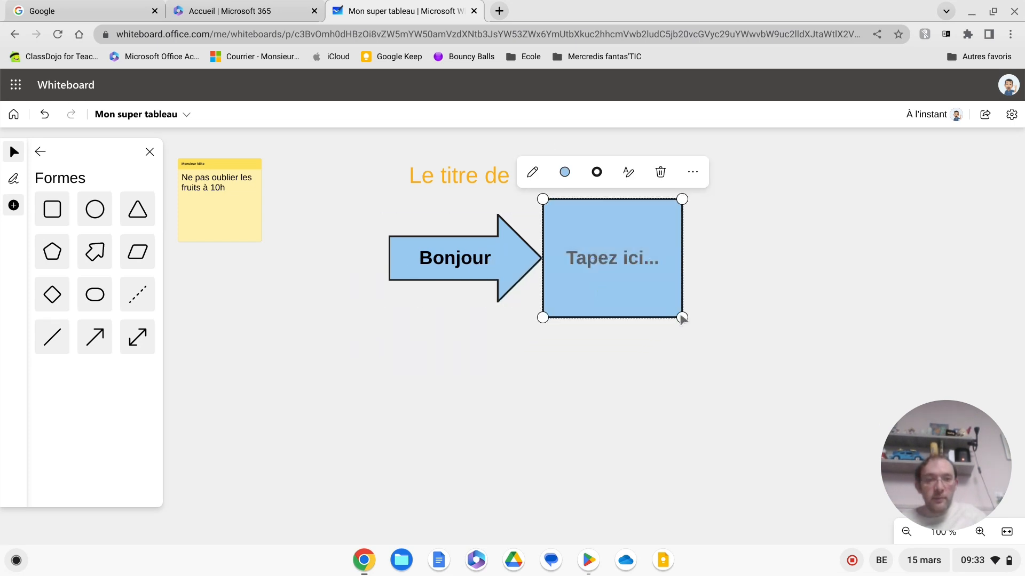
mouse_move(676, 311)
left_mouse_down()
mouse_move(595, 265)
mouse_move(691, 336)
mouse_move(672, 316)
left_mouse_up()
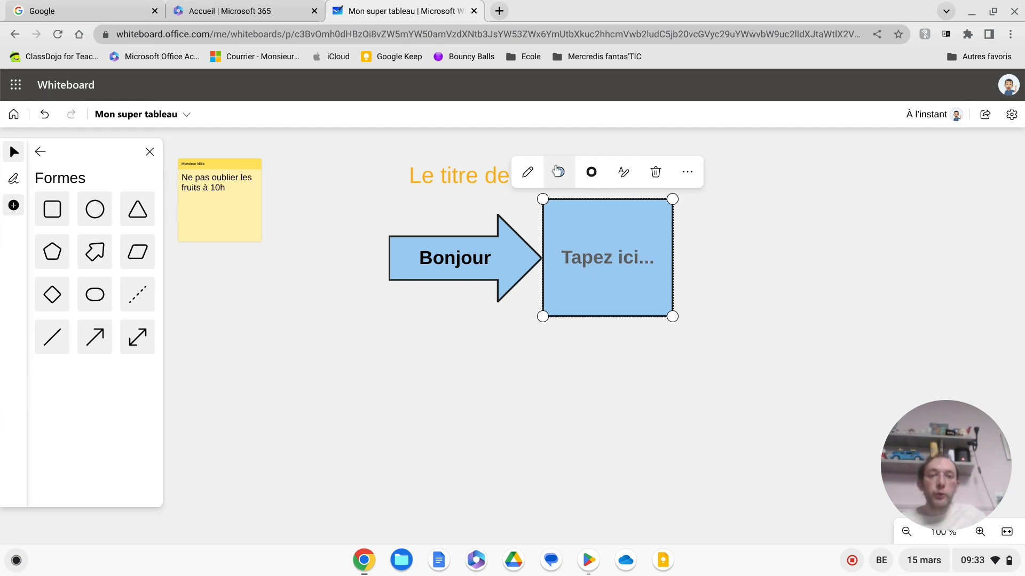
left_click(558, 174)
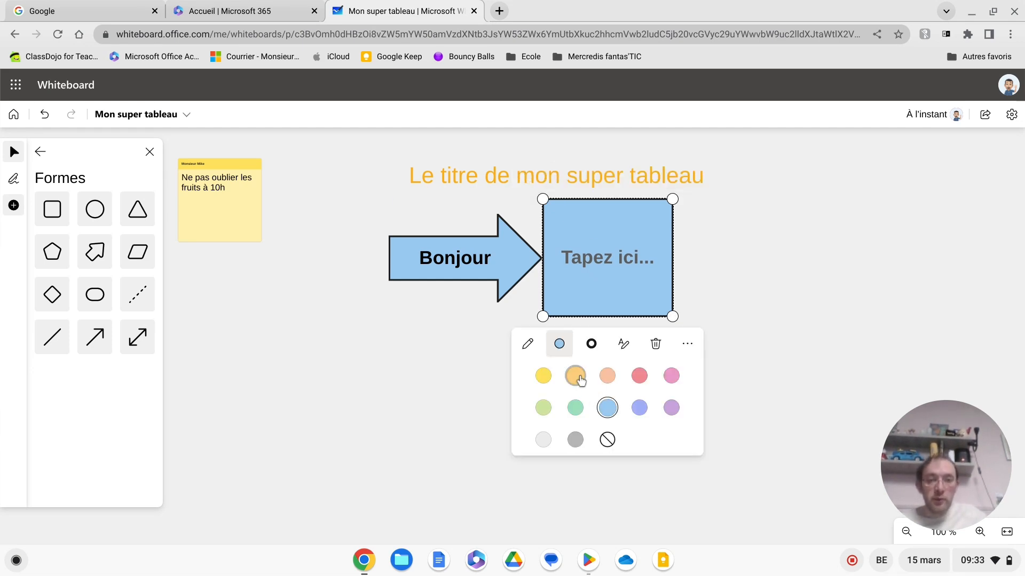
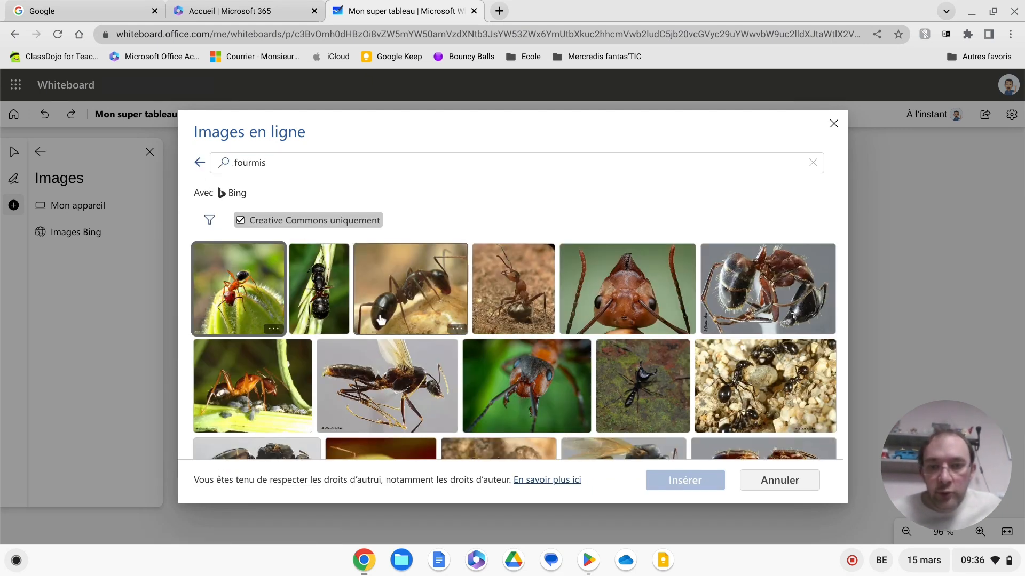
Insert two photos from the "fourmis" results: the black ant on a stone and the ants among pebbles.
left_click(421, 306)
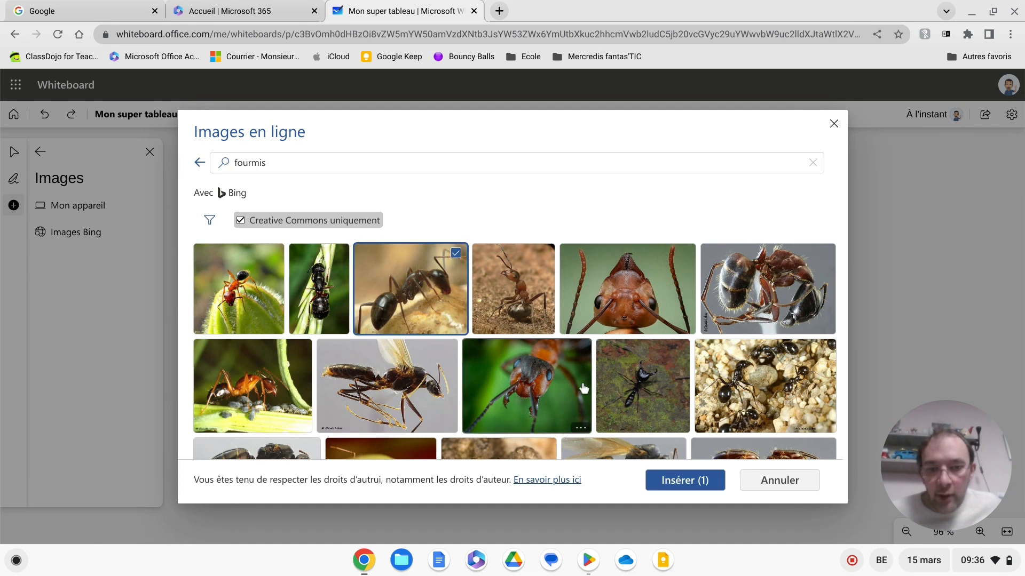
left_click(757, 377)
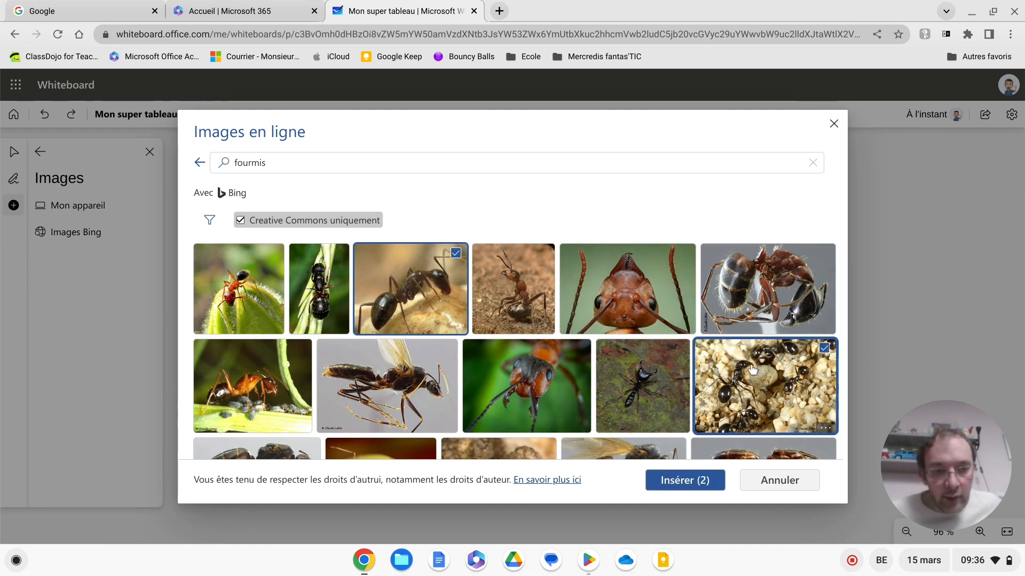
left_click(684, 480)
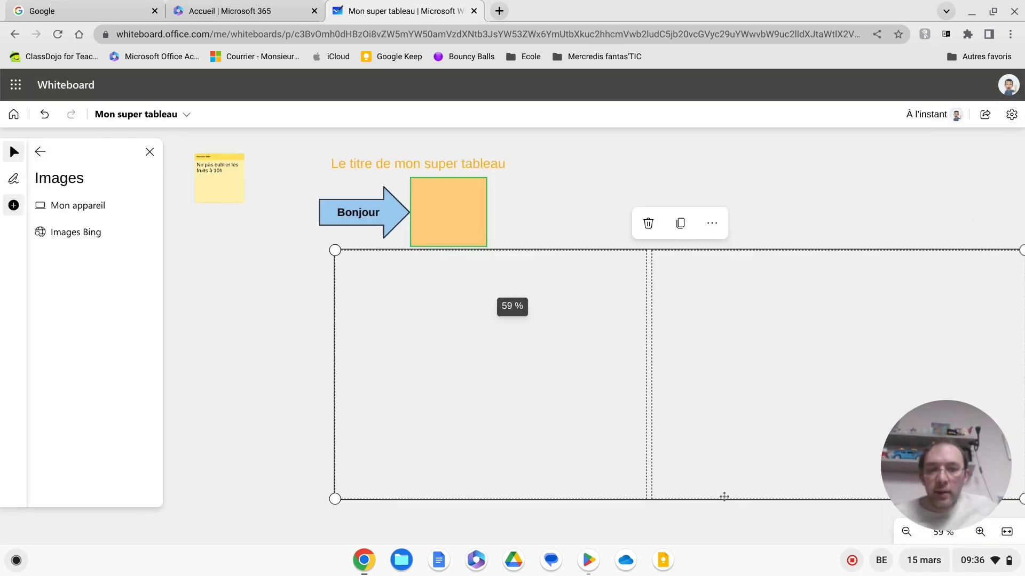
left_click(695, 487)
Shrink the two ant photos to matching heights and place them side by side beneath the arrow and rectangle.
left_click_drag(560, 236, 366, 297)
left_click_drag(336, 363, 381, 314)
left_click_drag(720, 357, 567, 371)
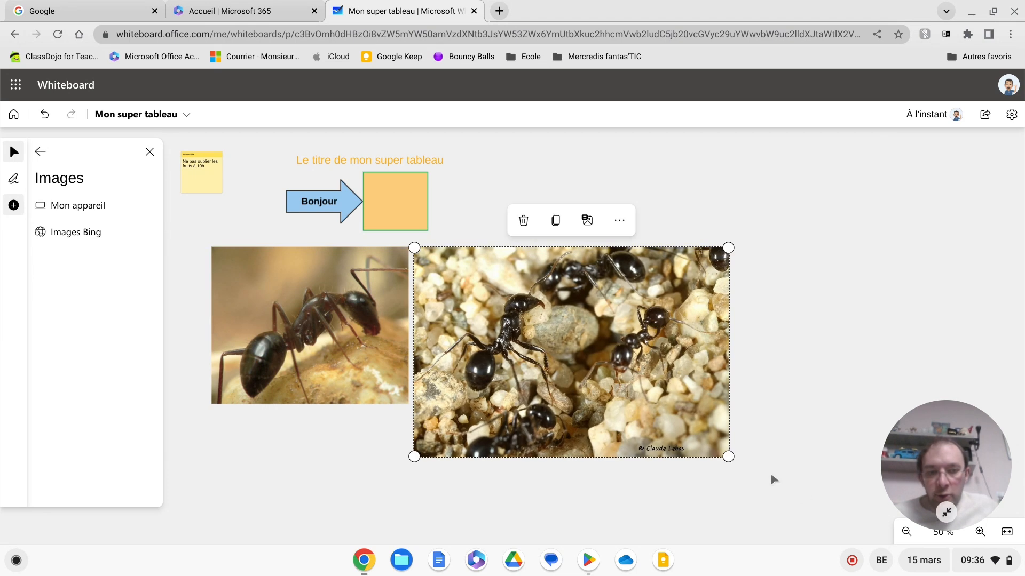
left_click_drag(729, 457, 660, 392)
left_click(742, 414)
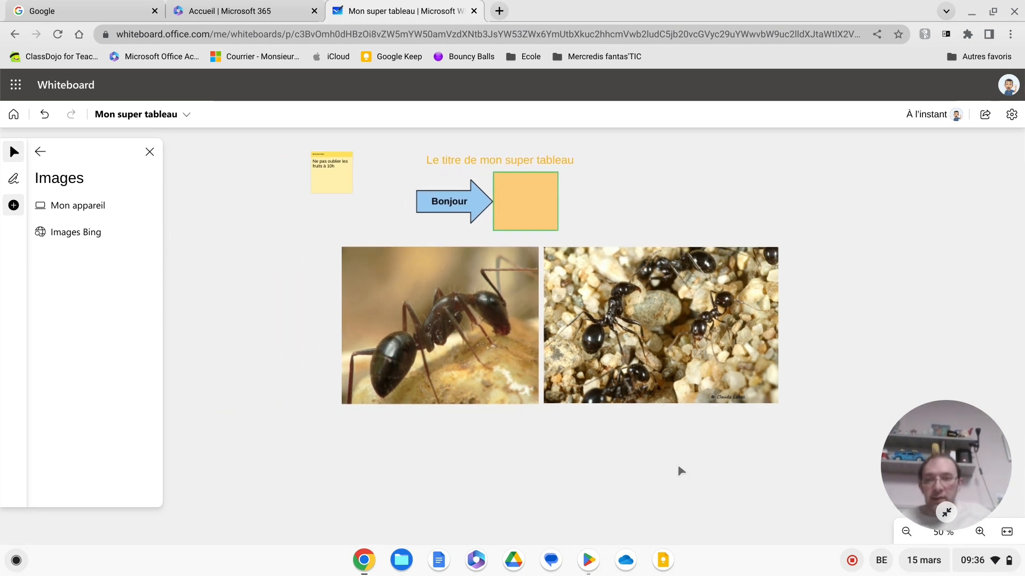
Insert the picture IMG_2319.jpeg from the device's Téléchargements folder and place it centred beneath the two ant photos.
left_click(132, 207)
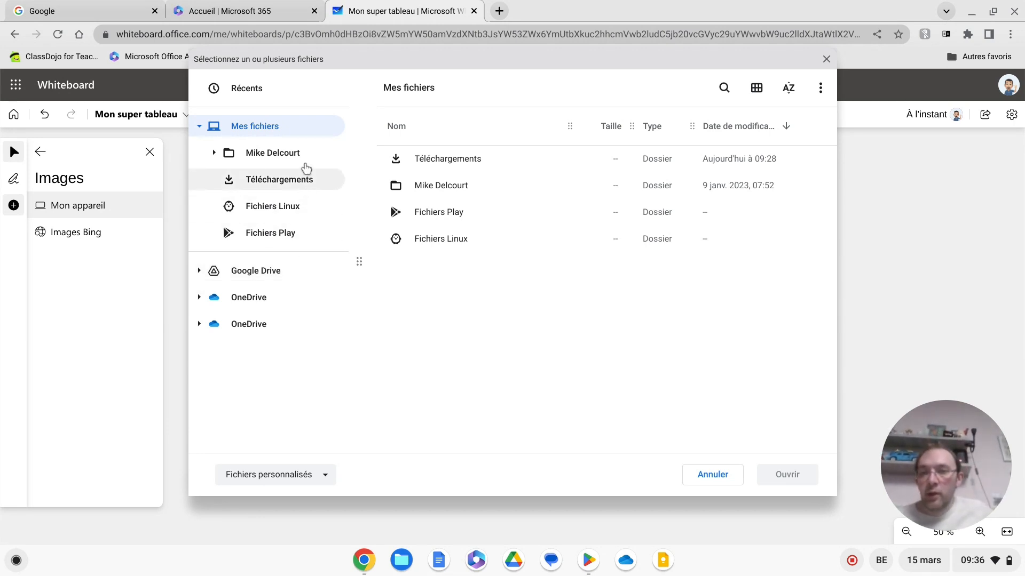
double_click(429, 168)
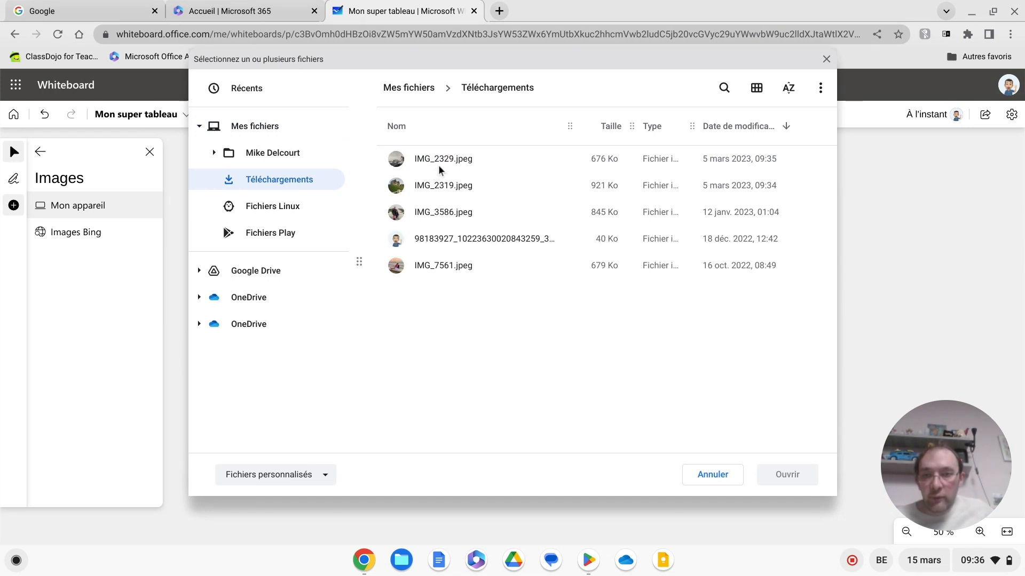
double_click(434, 187)
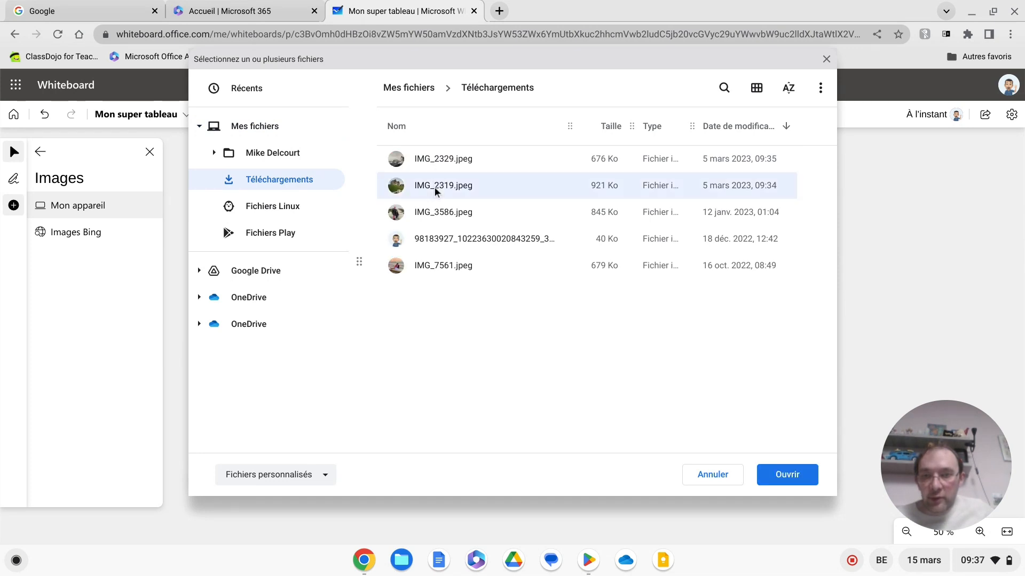
left_click_drag(562, 333, 417, 409)
left_click(644, 420)
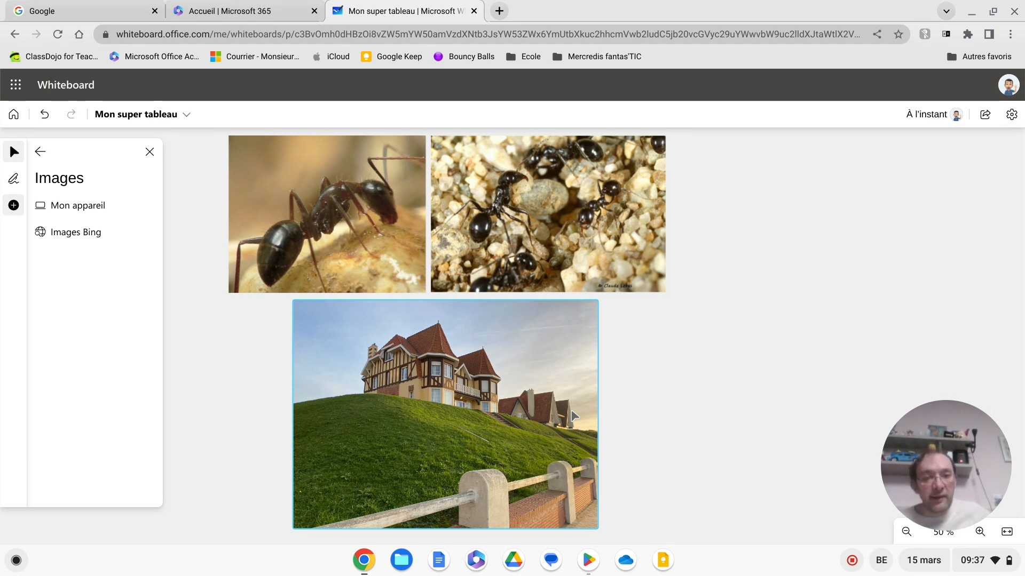
scroll(547, 379, "down", 3)
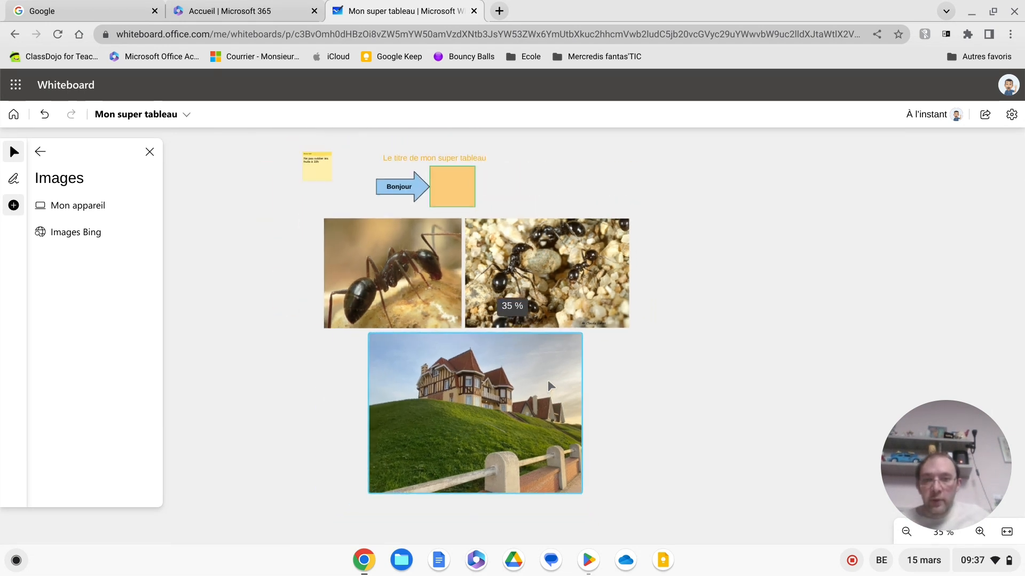
left_click_drag(600, 392, 616, 395)
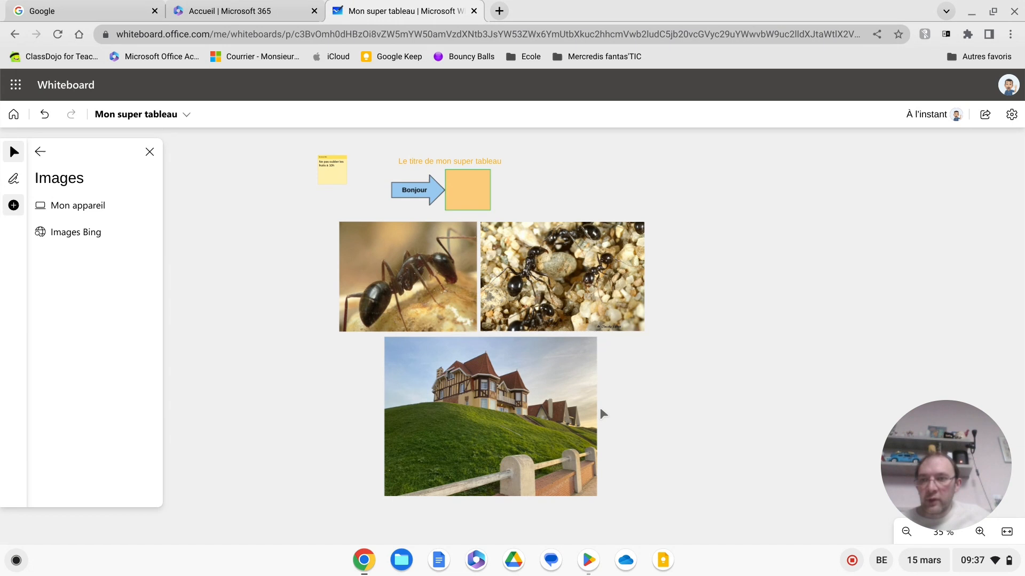
Start adding a document, browse the shared libraries and go to the Mes fichiers location.
left_click(40, 152)
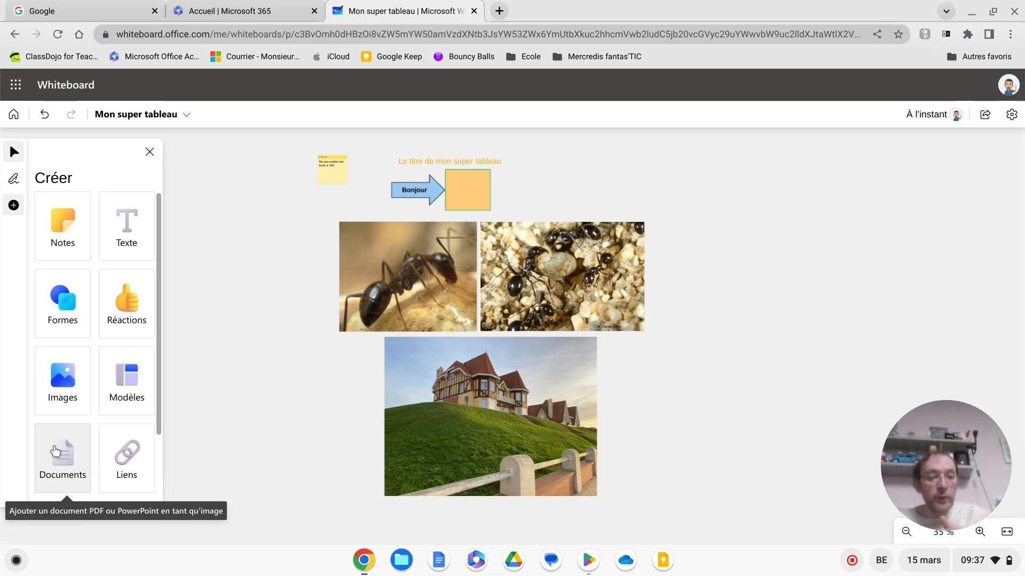
left_click(57, 458)
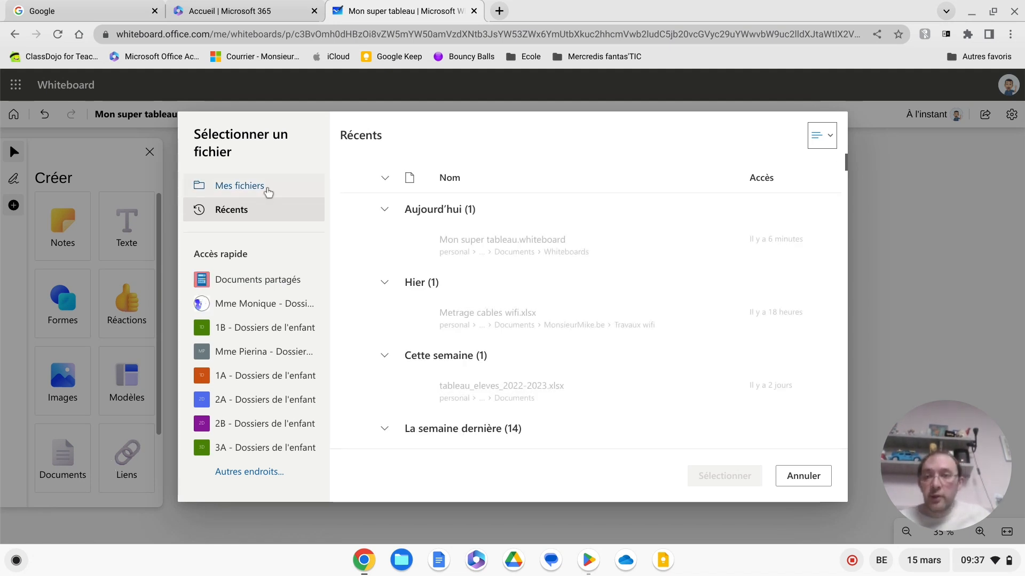
left_click(268, 191)
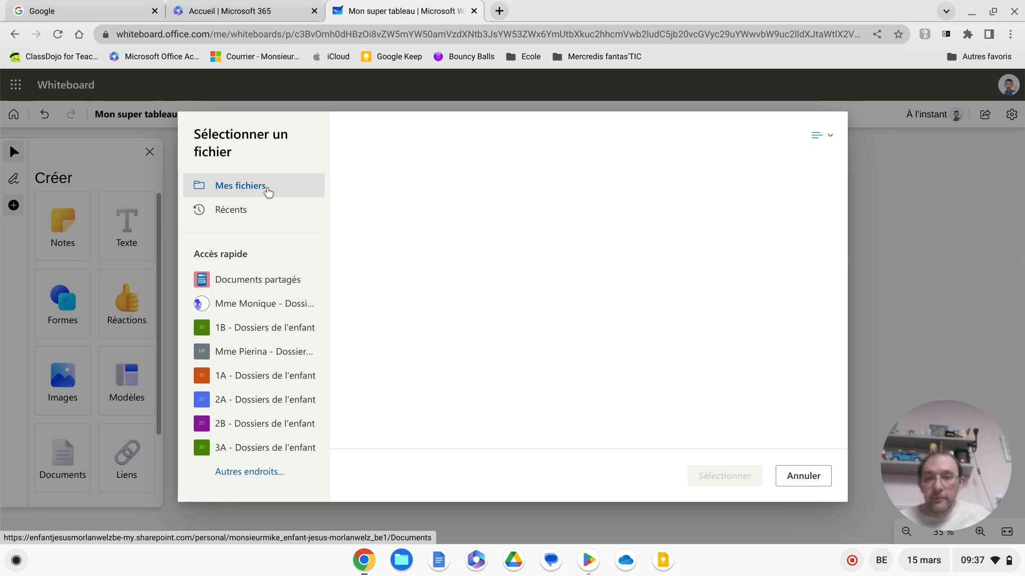
left_click(251, 327)
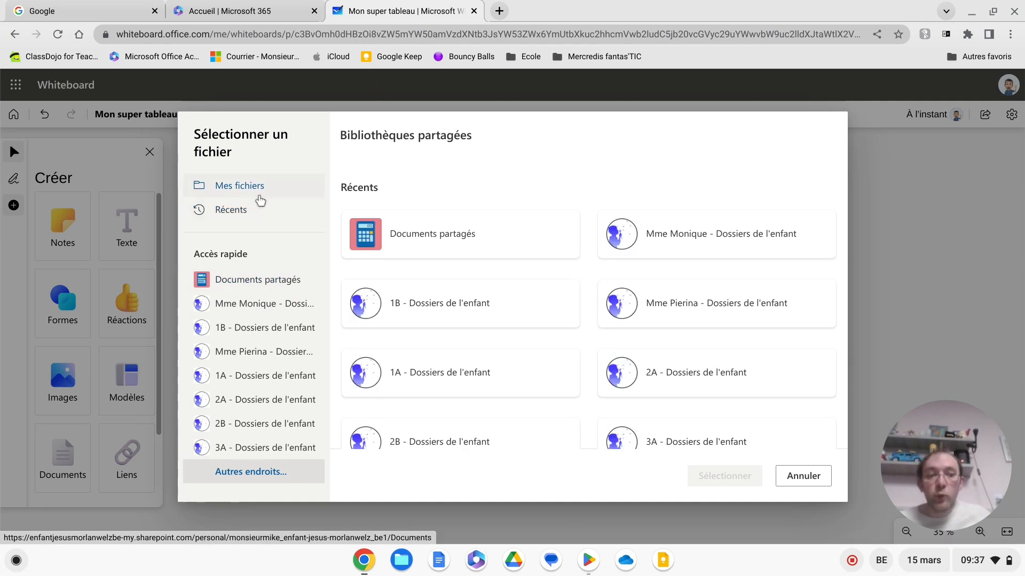
left_click(240, 186)
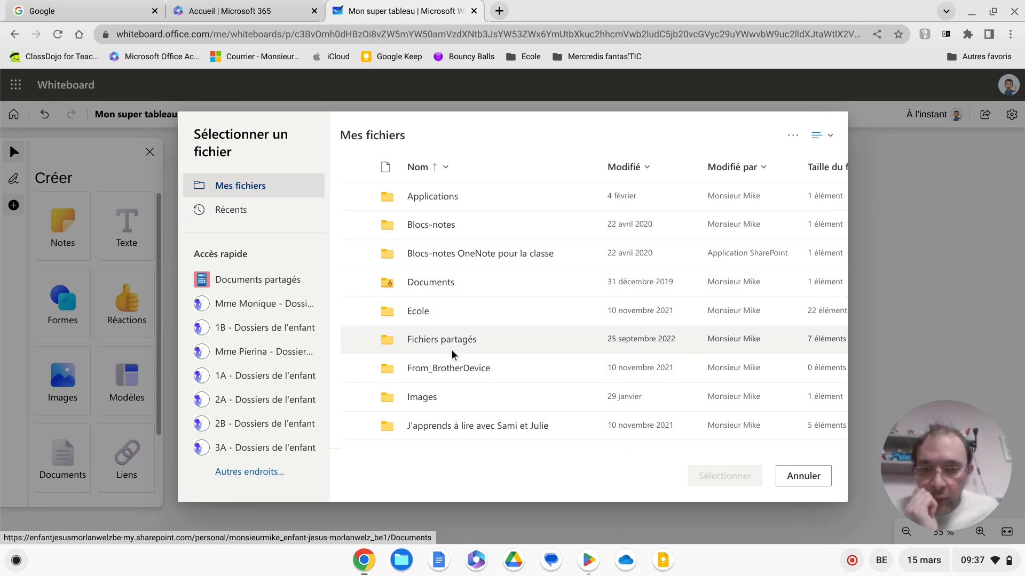
Choose "1_1 fiche élève.pdf" from Ecole > Eveil & Moi > Géo 1e année > 1 Utiliser des repères spatiaux.
left_click(419, 312)
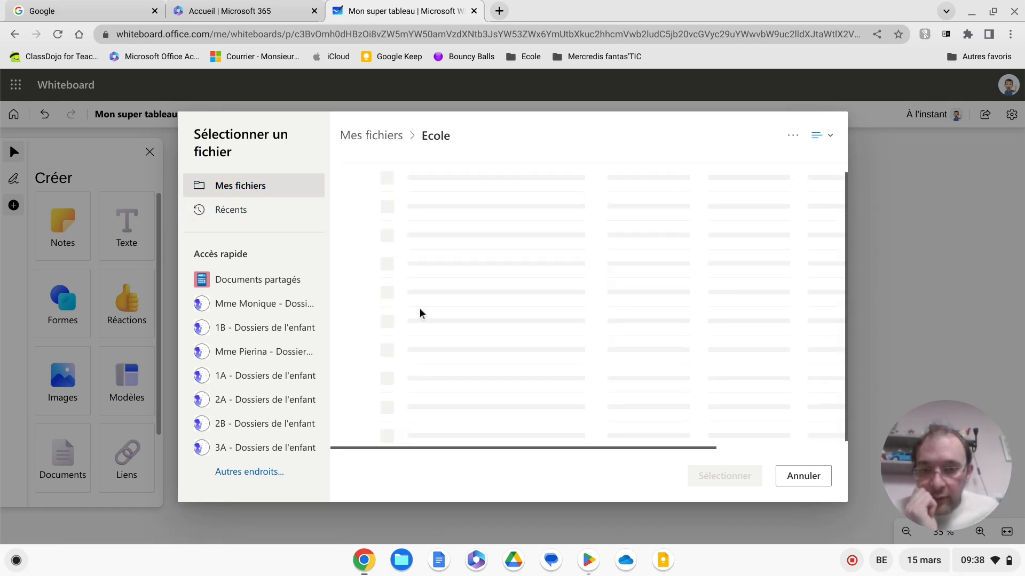
scroll(422, 317, "down", 5)
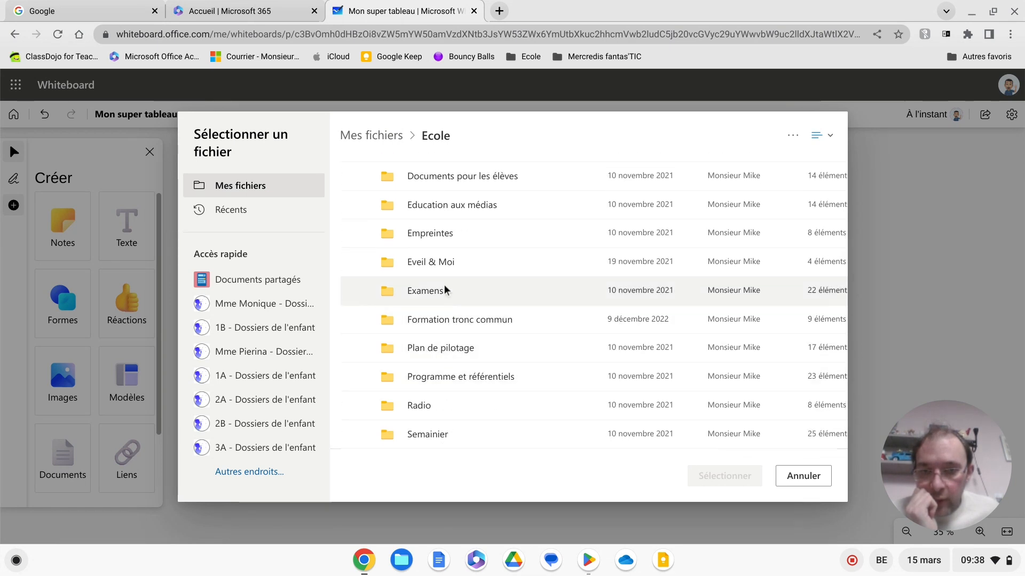
left_click(446, 272)
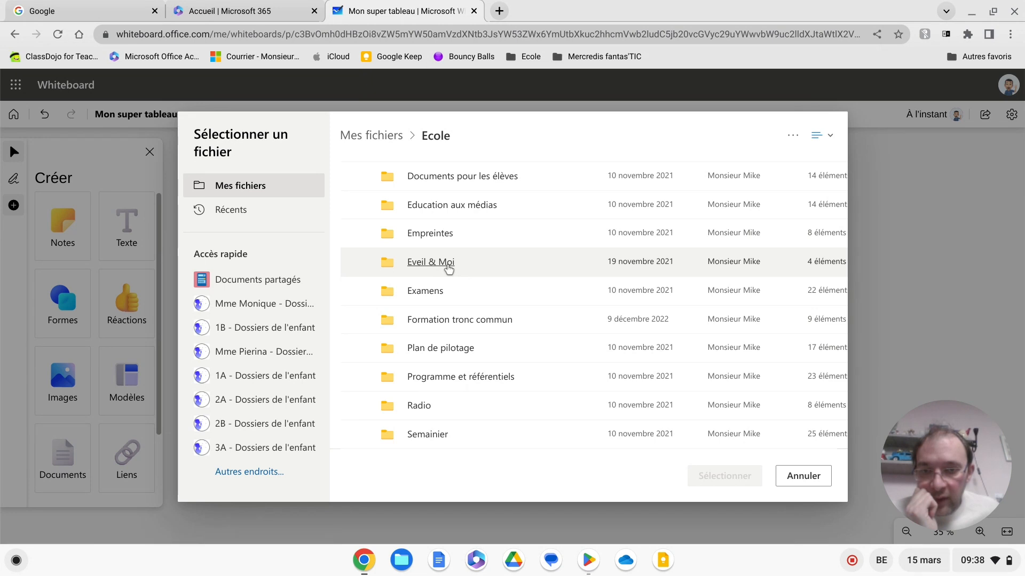
left_click(448, 205)
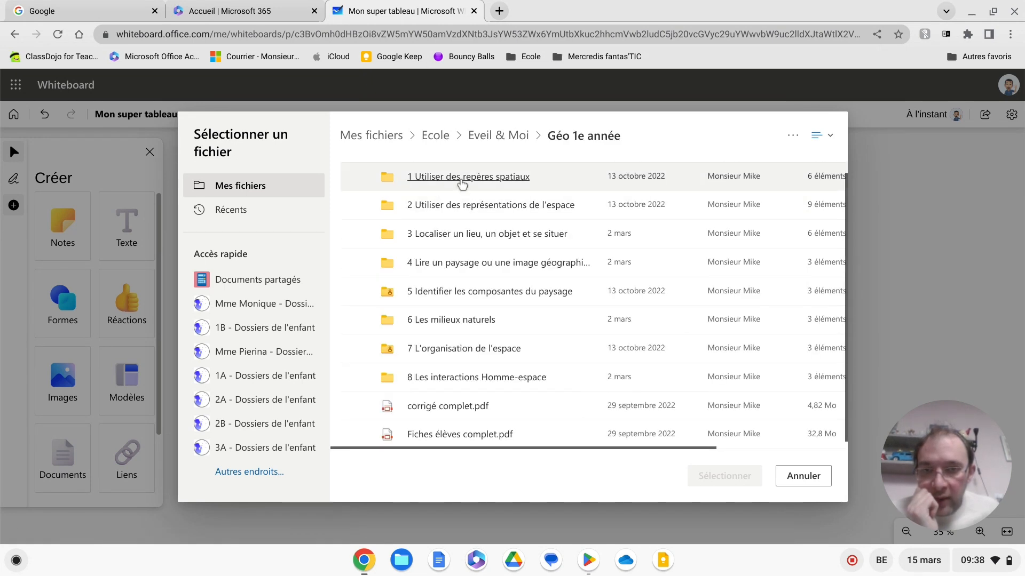
left_click(462, 180)
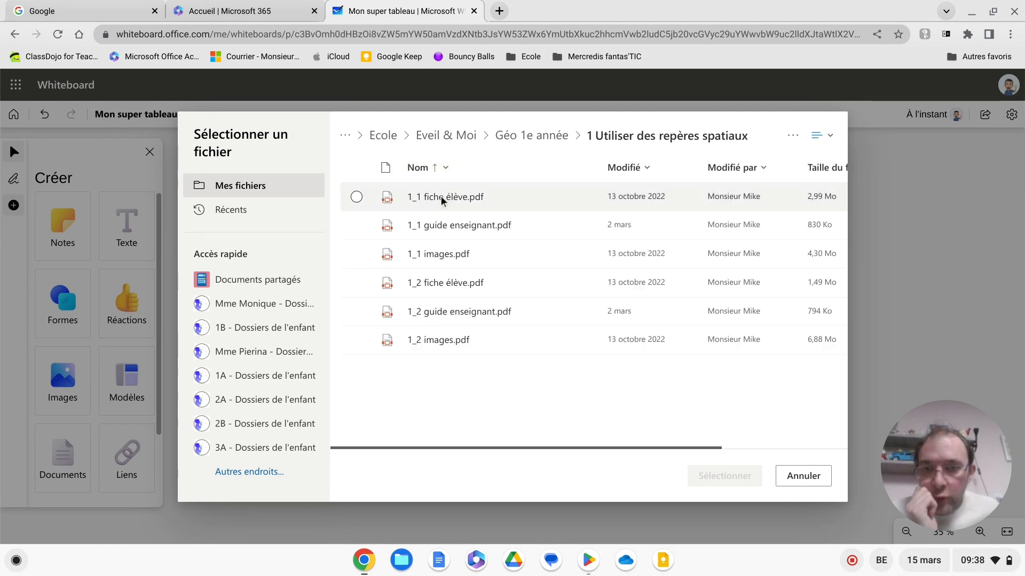
left_click(443, 200)
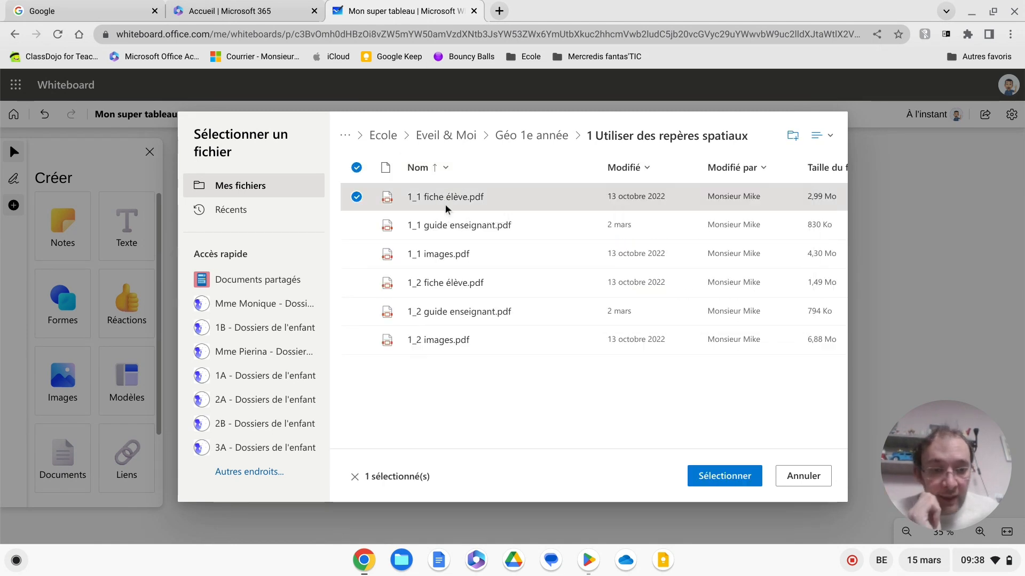
left_click(726, 480)
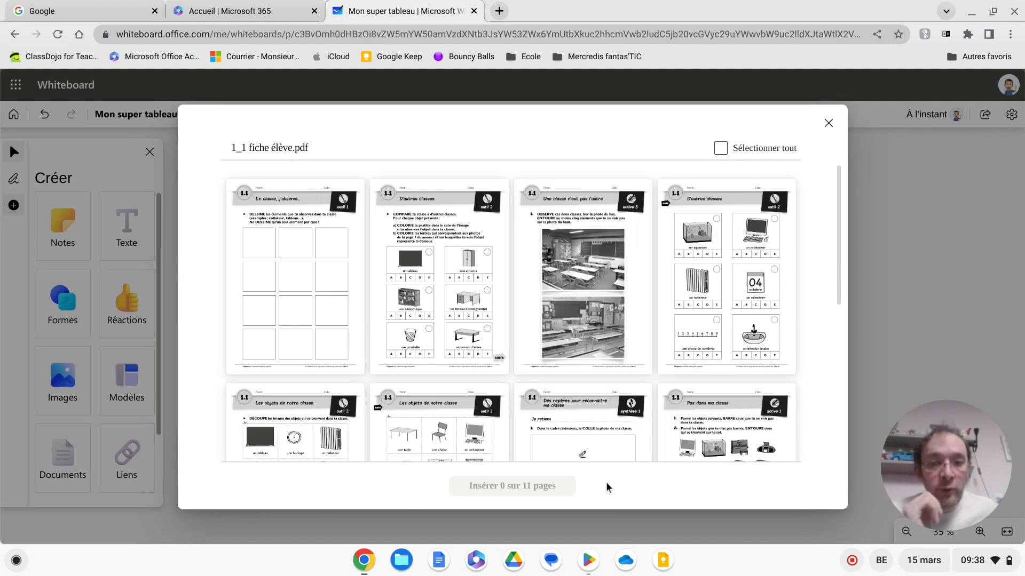
Insert the second and fourth pages of the PDF and place them on either side of the house photo.
left_click(451, 209)
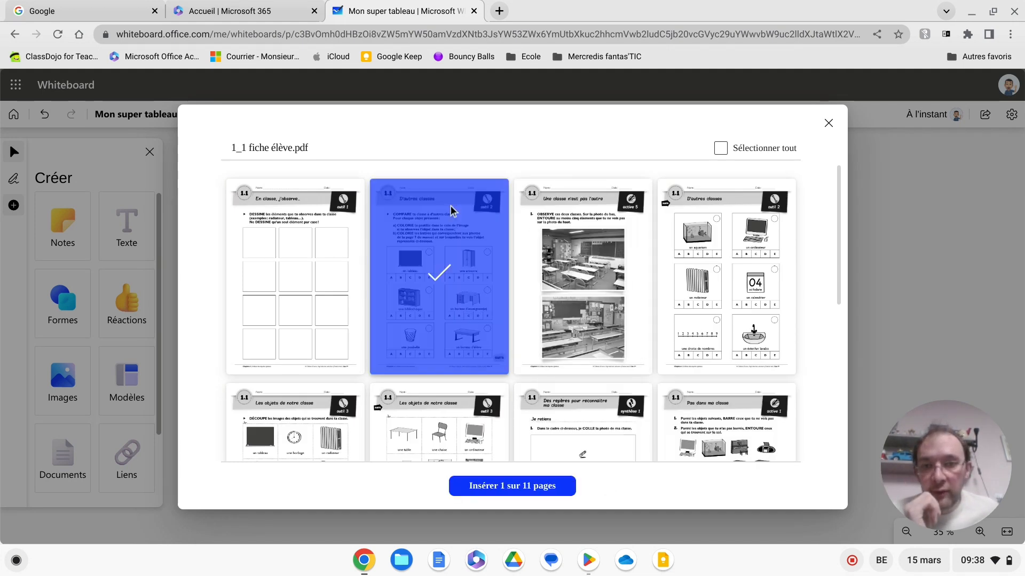
left_click(732, 247)
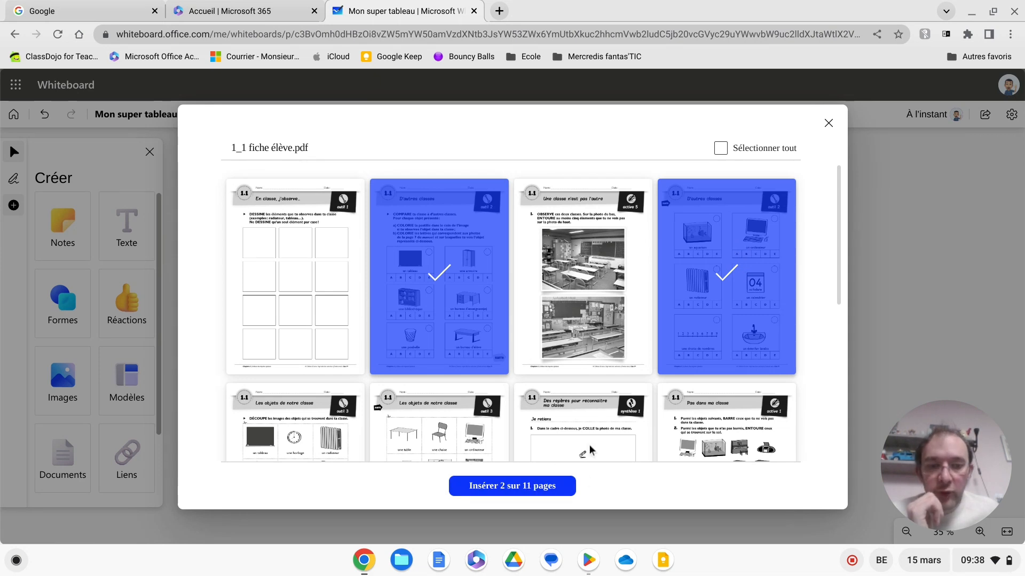
scroll(591, 451, "down", 6)
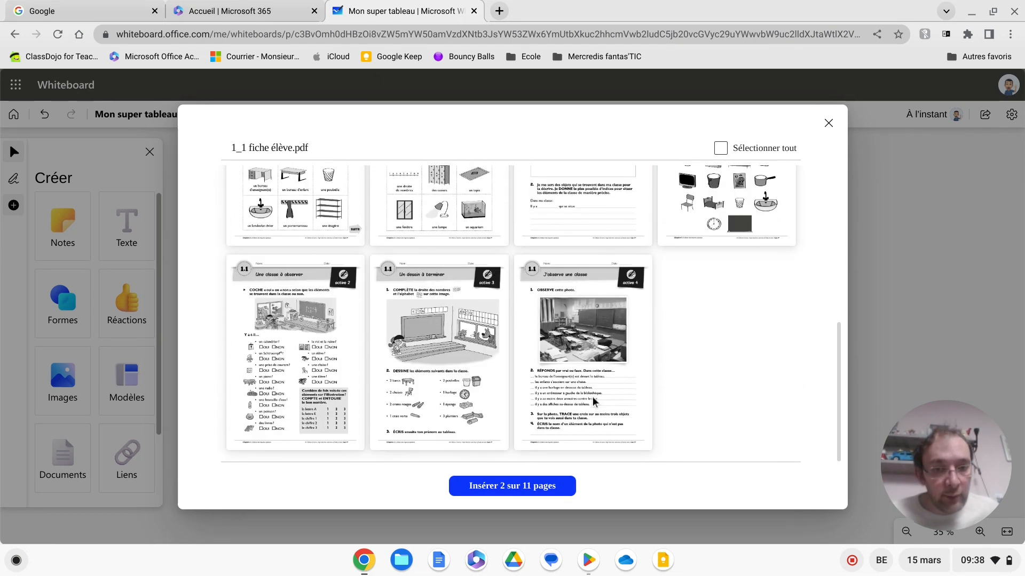
scroll(594, 401, "up", 7)
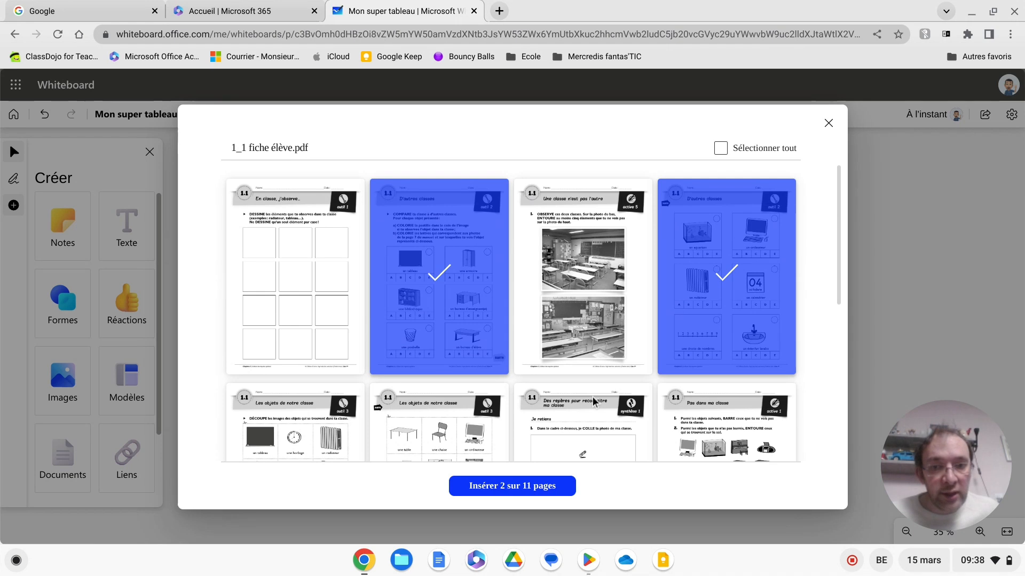
left_click(510, 488)
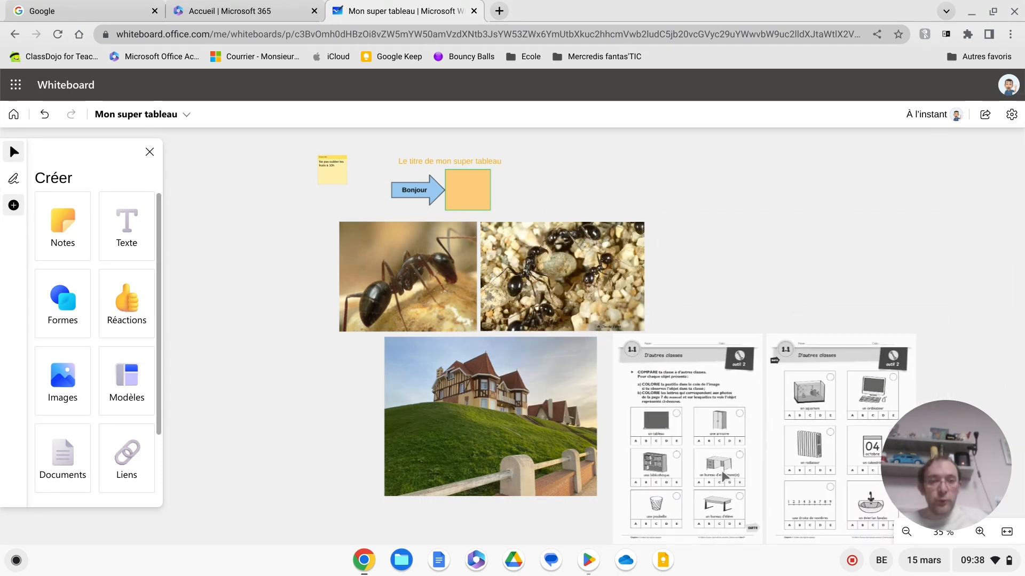
left_click_drag(826, 356, 291, 422)
left_click_drag(480, 384, 717, 392)
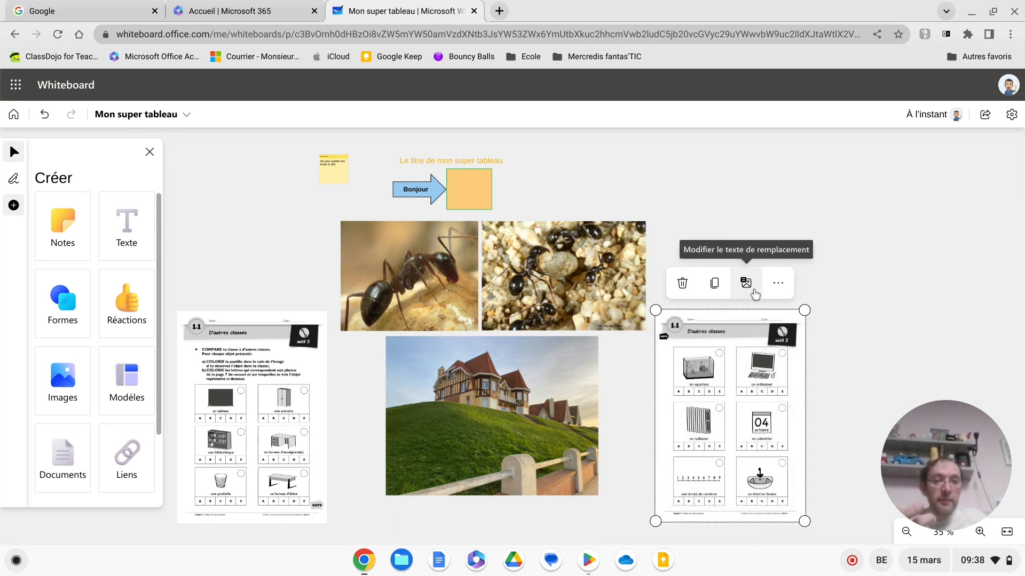
Point out the computer picture on the aquarium worksheet page using the red laser pointer.
scroll(796, 363, "up", 5)
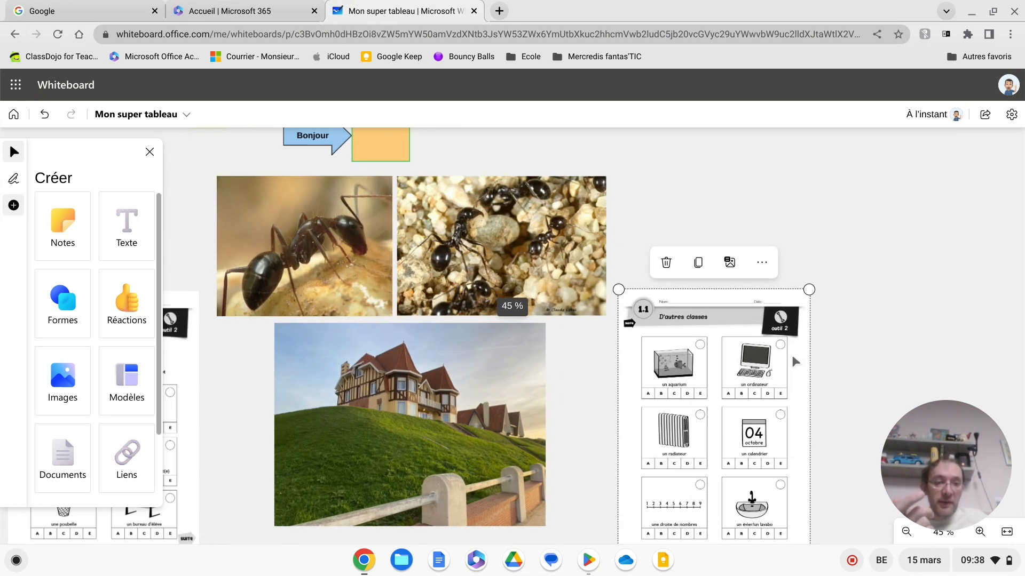
scroll(797, 363, "up", 8)
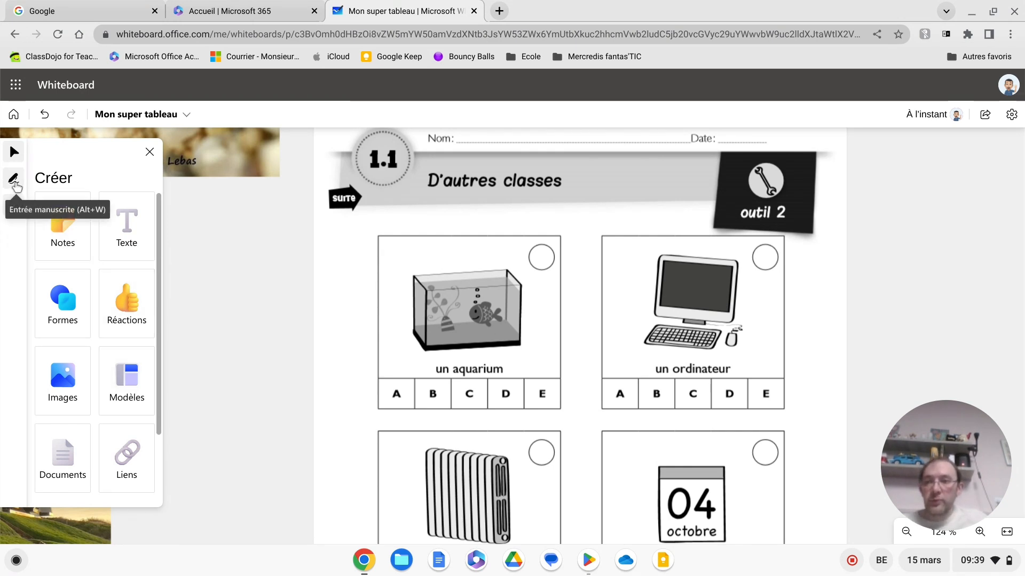
left_click(14, 180)
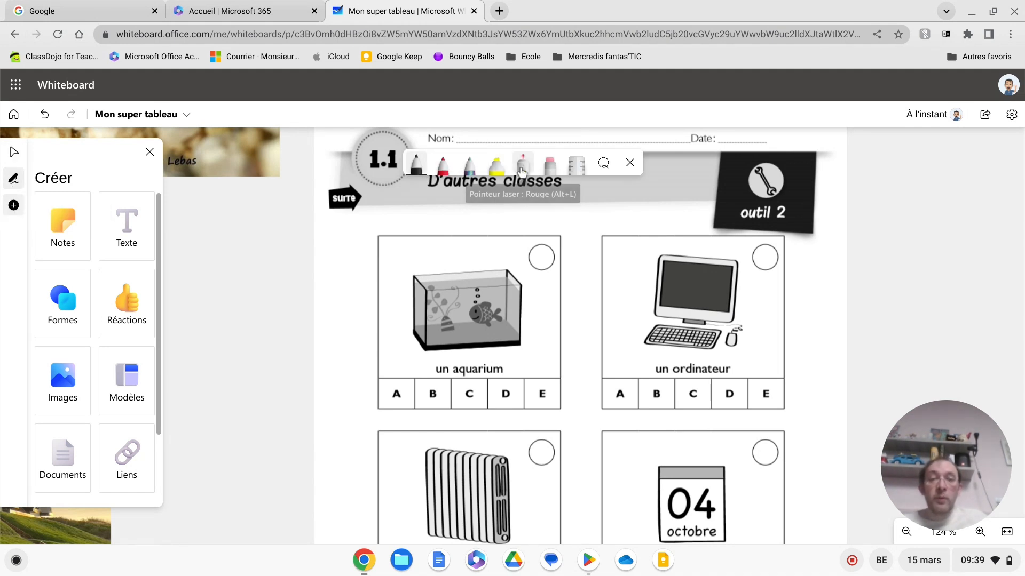
left_click(523, 172)
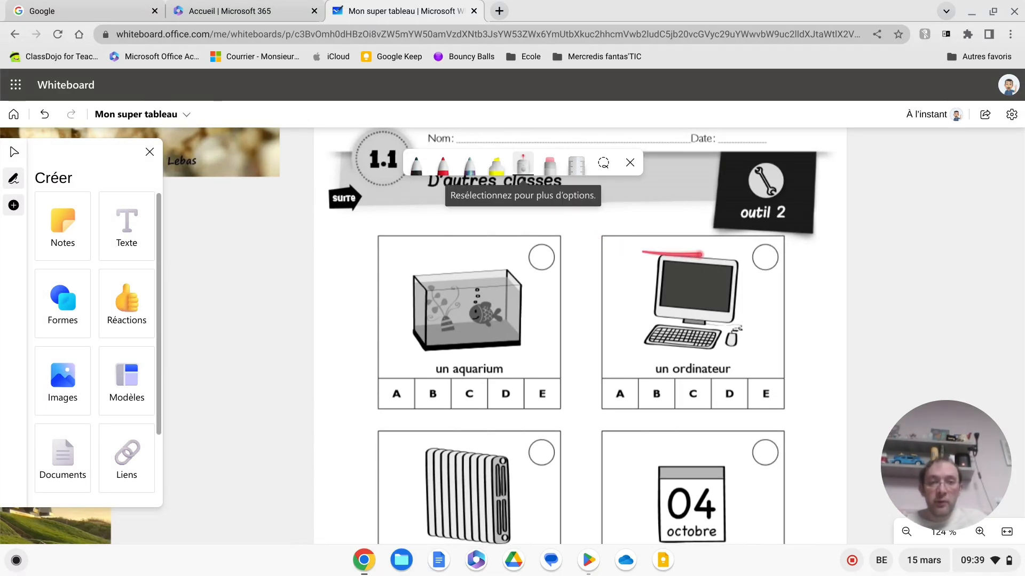
mouse_move(694, 242)
left_mouse_down()
mouse_move(670, 355)
mouse_move(726, 266)
mouse_move(595, 313)
mouse_move(773, 368)
left_mouse_up()
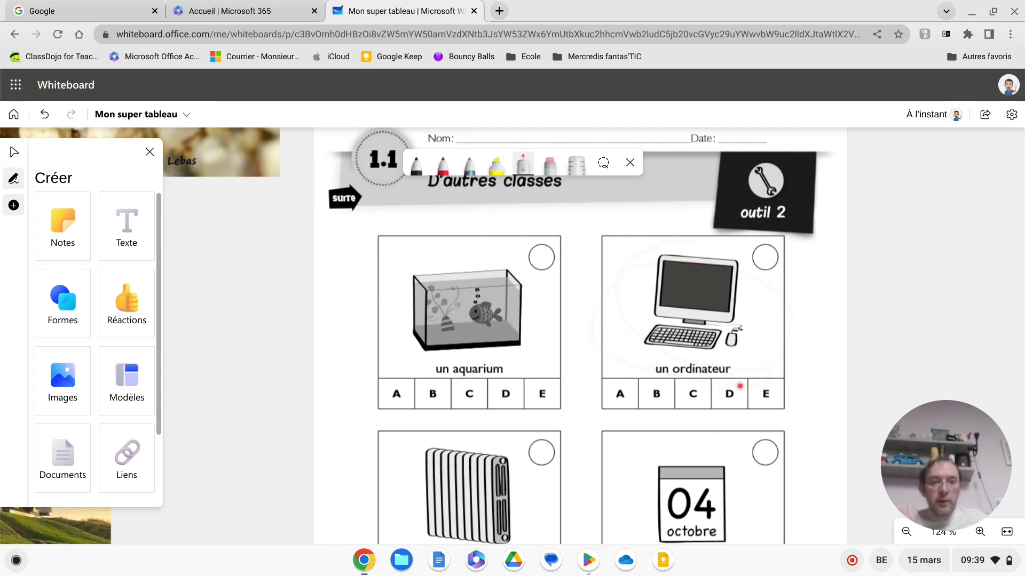
left_click_drag(728, 301, 627, 210)
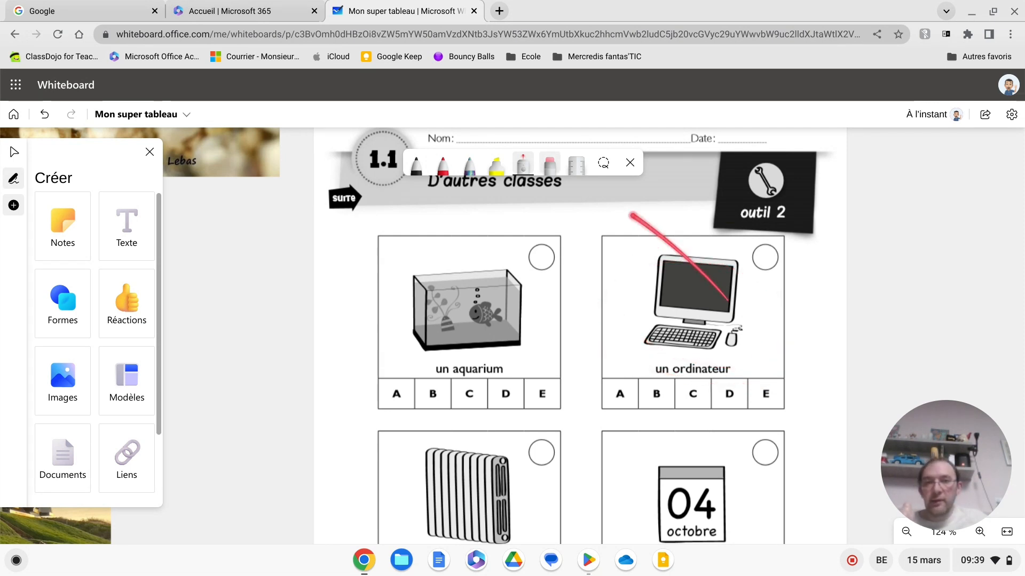
Cross the aquarium's circle with the black pen and ring the letters C and E beneath the aquarium.
left_click(419, 172)
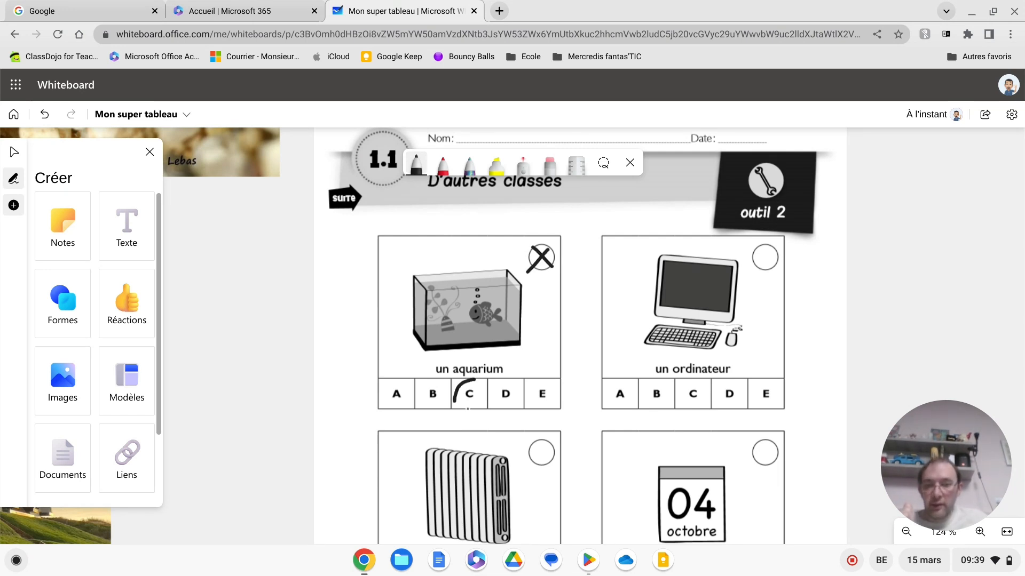
left_click_drag(470, 380, 485, 385)
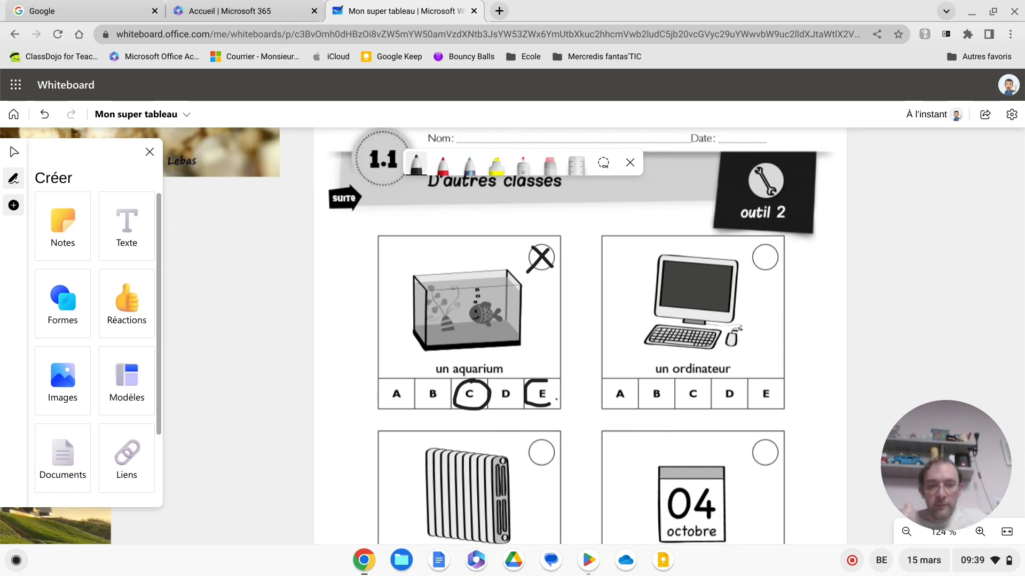
left_click_drag(549, 380, 562, 393)
Highlight the letters A and C in yellow and D and E in red beneath the computer picture.
left_click(496, 165)
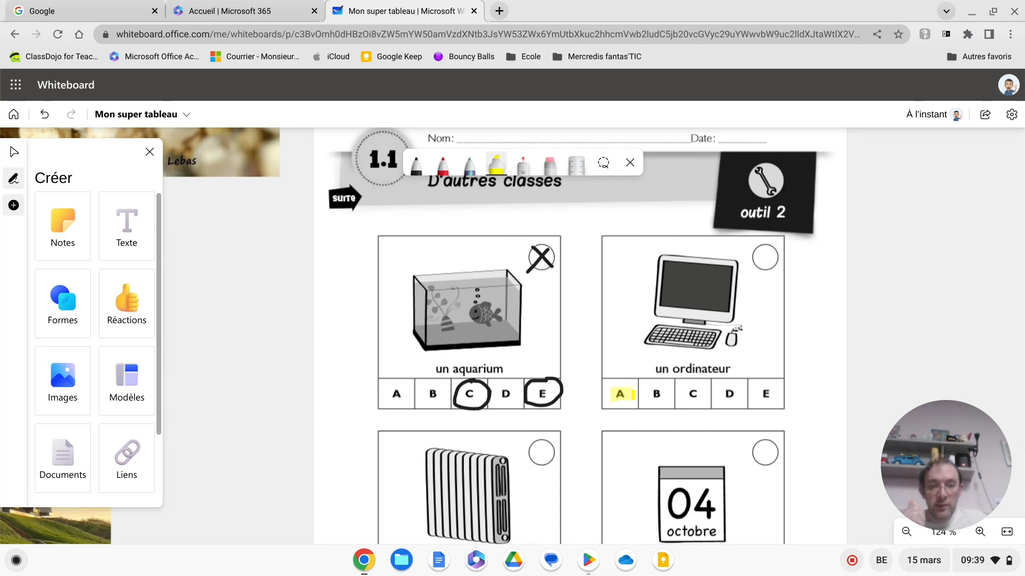
left_click_drag(687, 395, 704, 395)
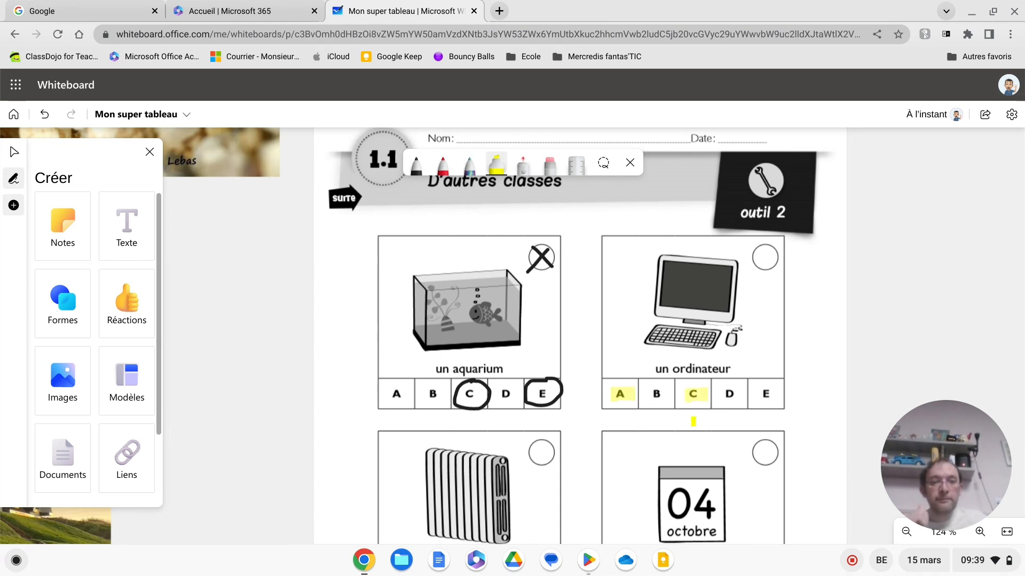
left_click(448, 168)
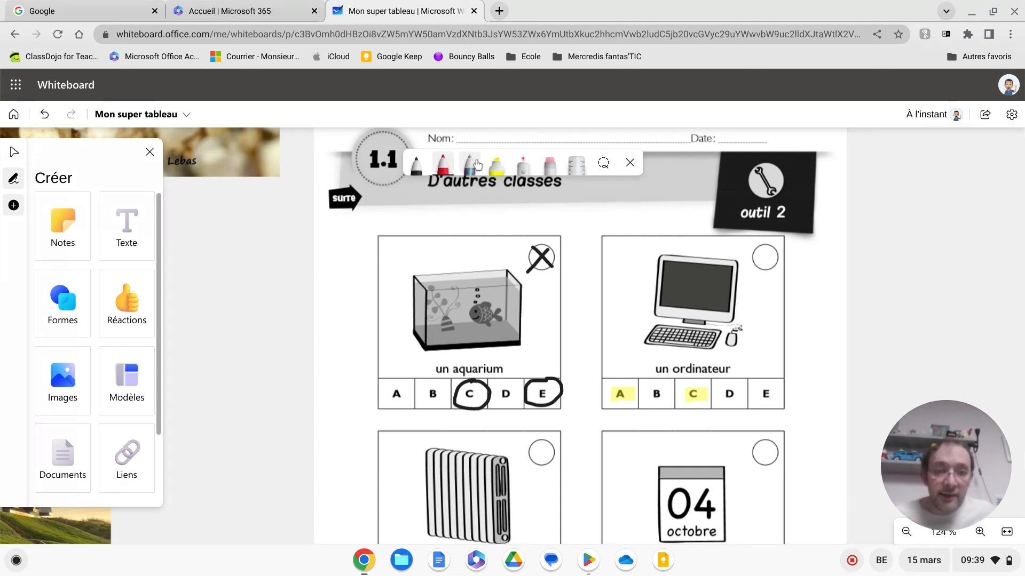
left_click(442, 166)
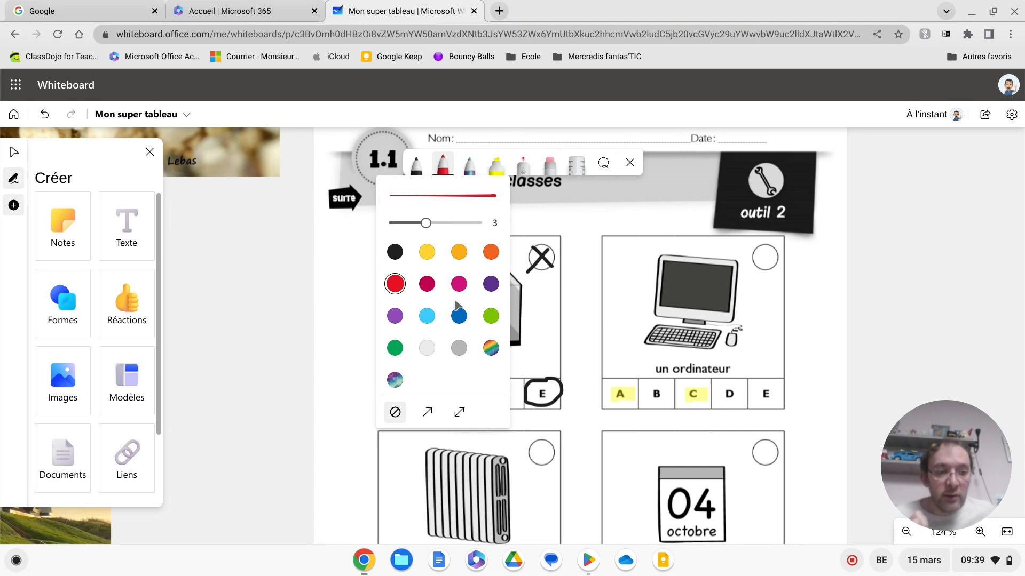
left_click(496, 165)
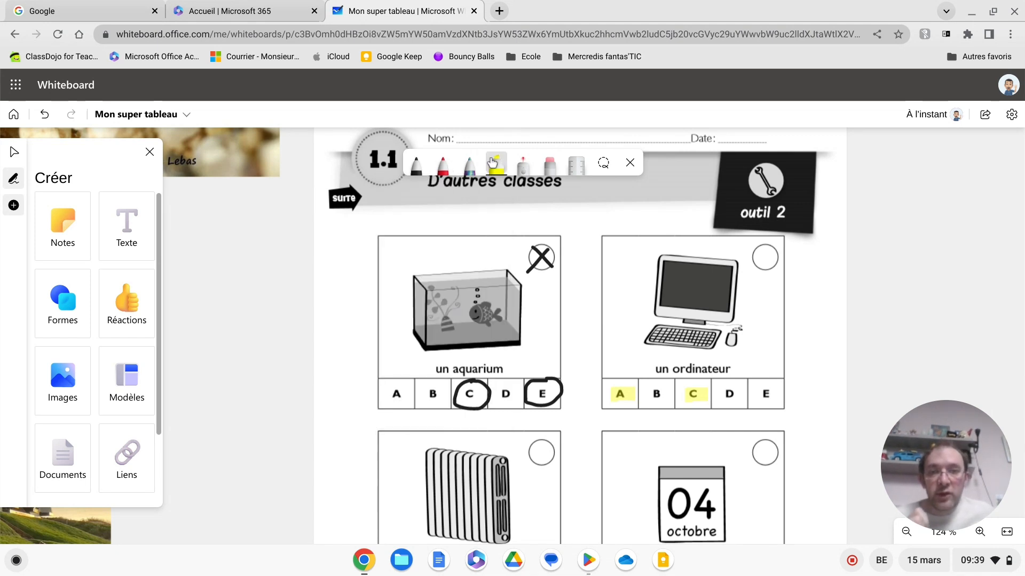
left_click(496, 165)
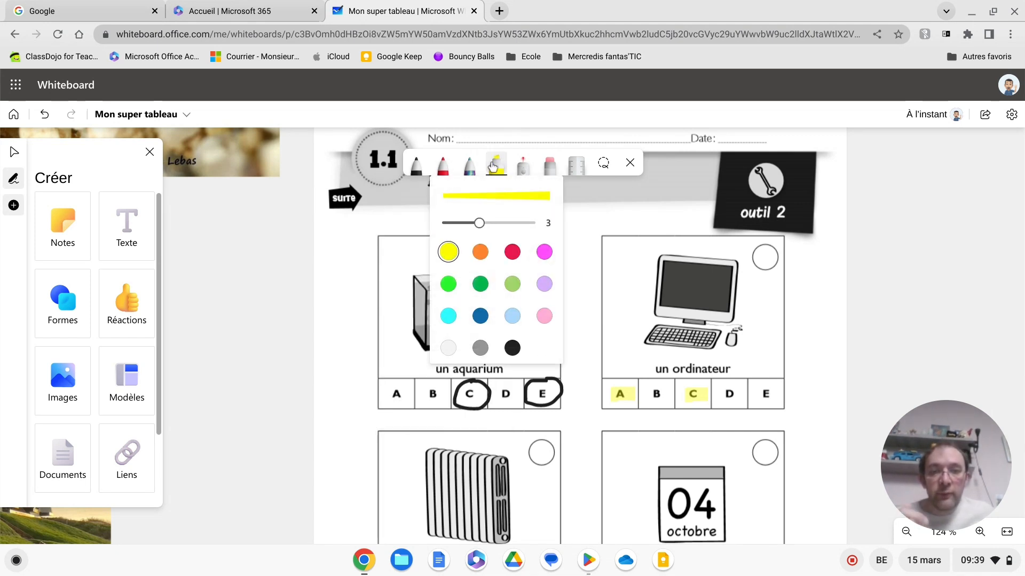
left_click(511, 252)
left_click_drag(711, 392, 754, 394)
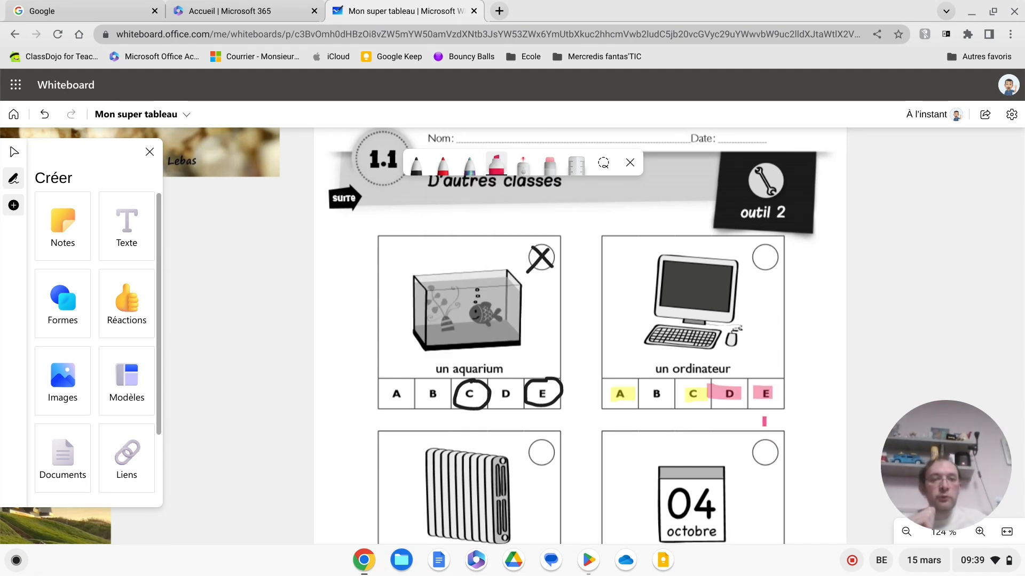
scroll(553, 220, "down", 6)
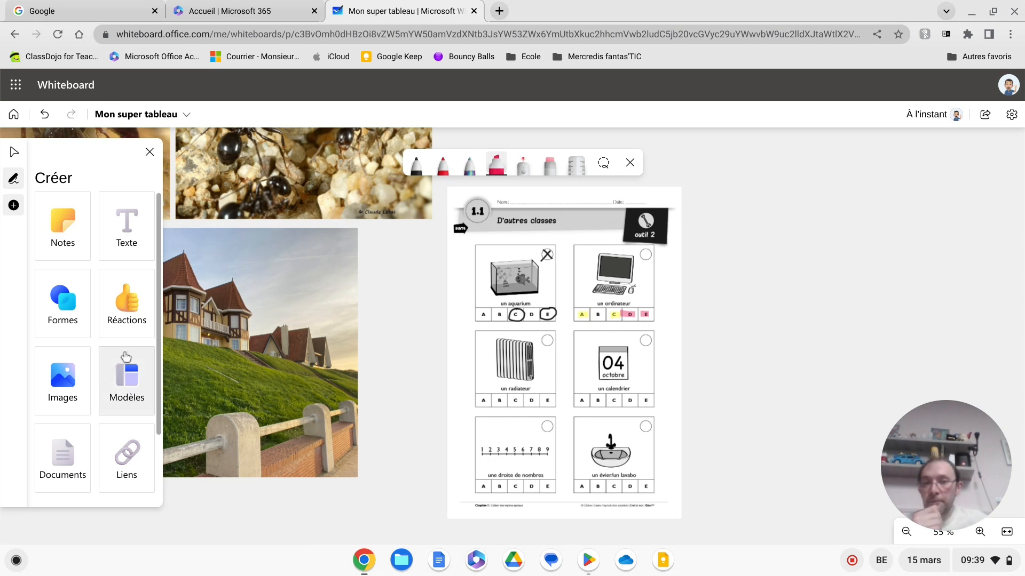
scroll(118, 358, "down", 2)
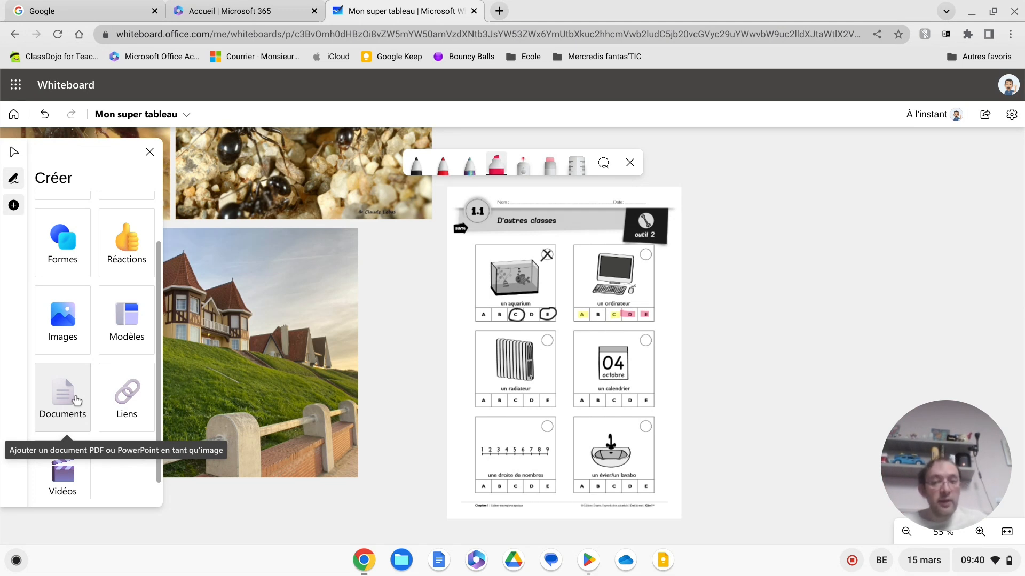
scroll(77, 409, "down", 1)
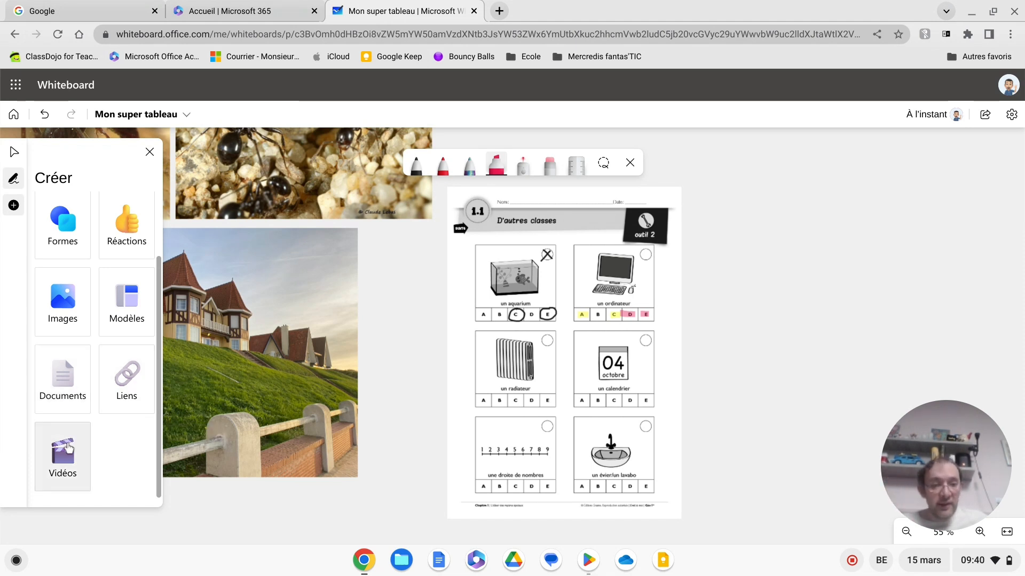
left_click(121, 401)
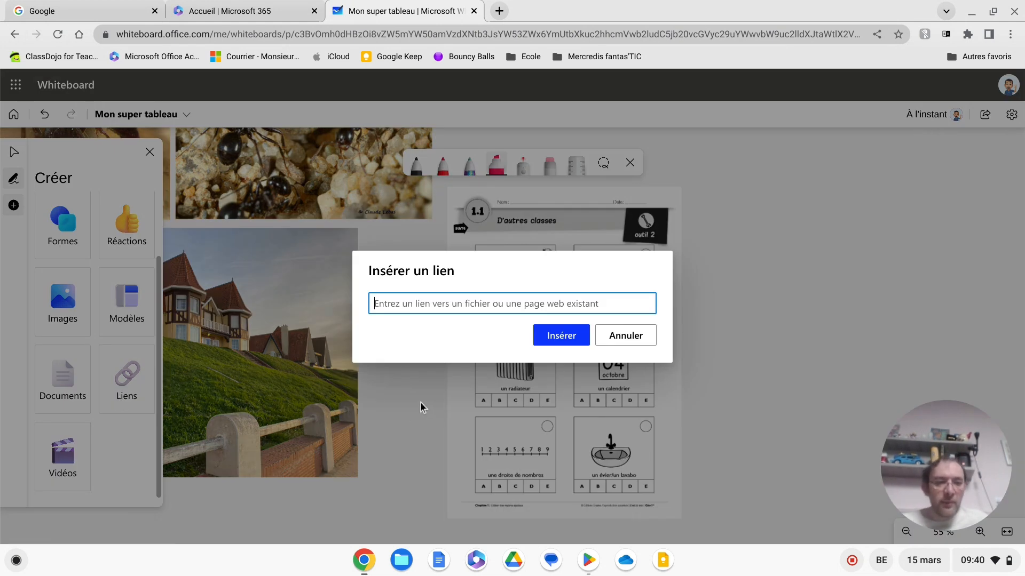
type("ww")
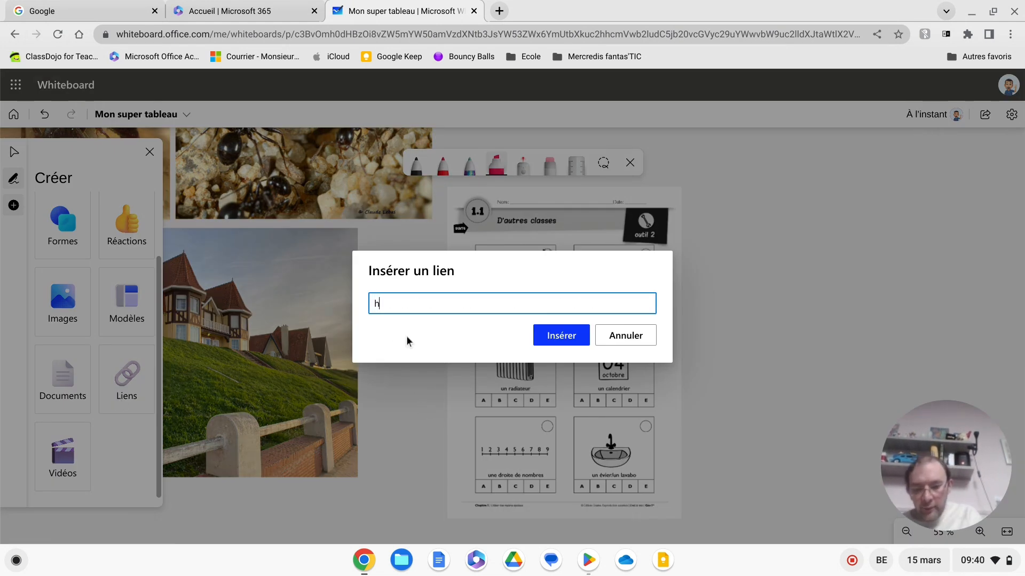
type("w.enfant-je")
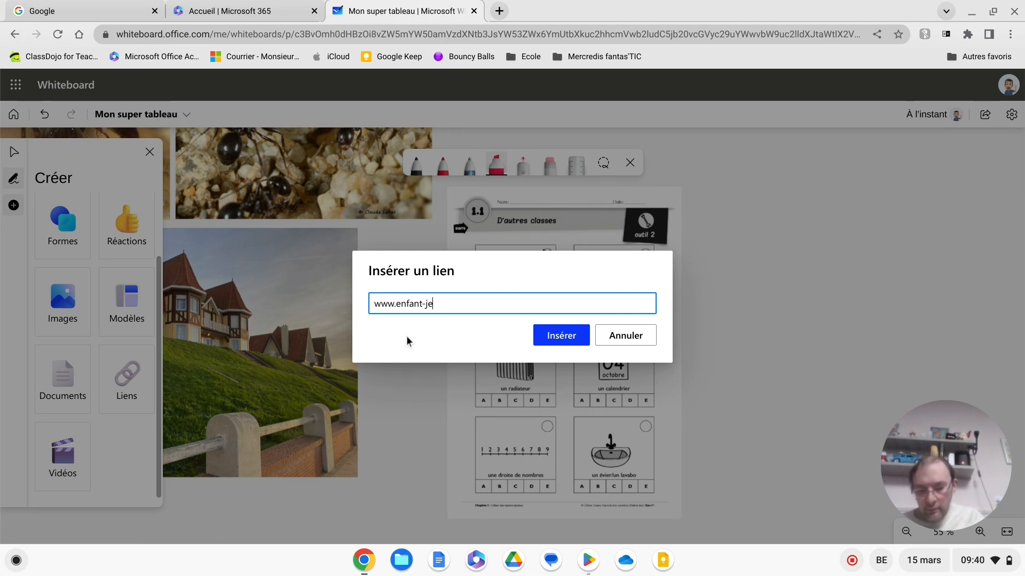
type("sus-morlanwelz.be")
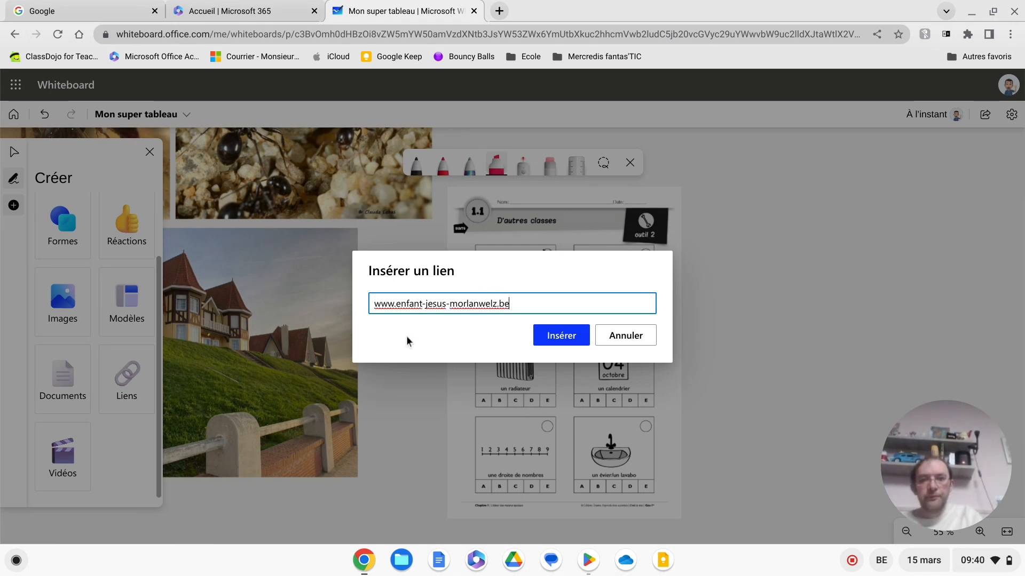
left_click(553, 335)
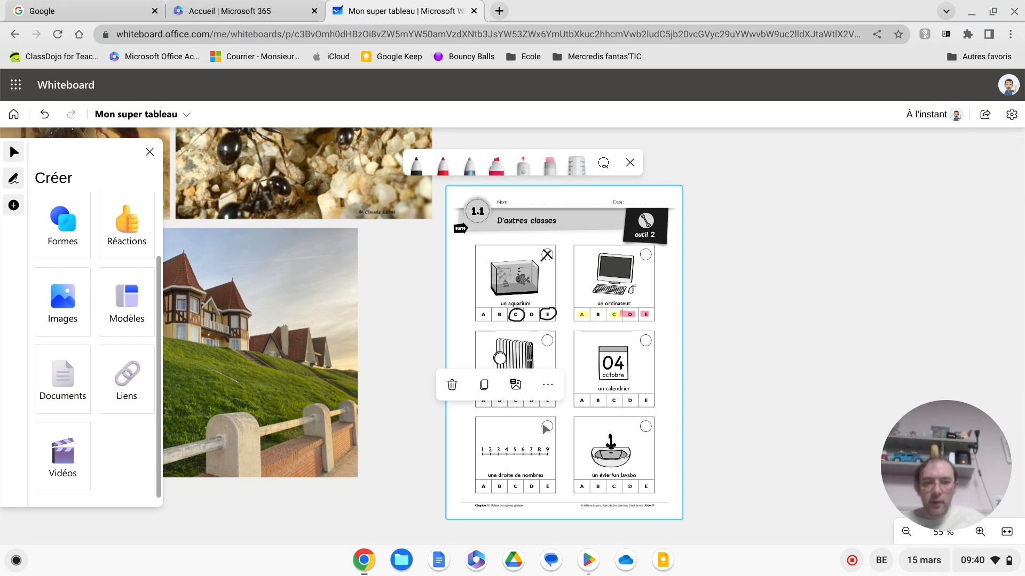
left_click_drag(591, 375, 749, 373)
scroll(751, 379, "up", 5)
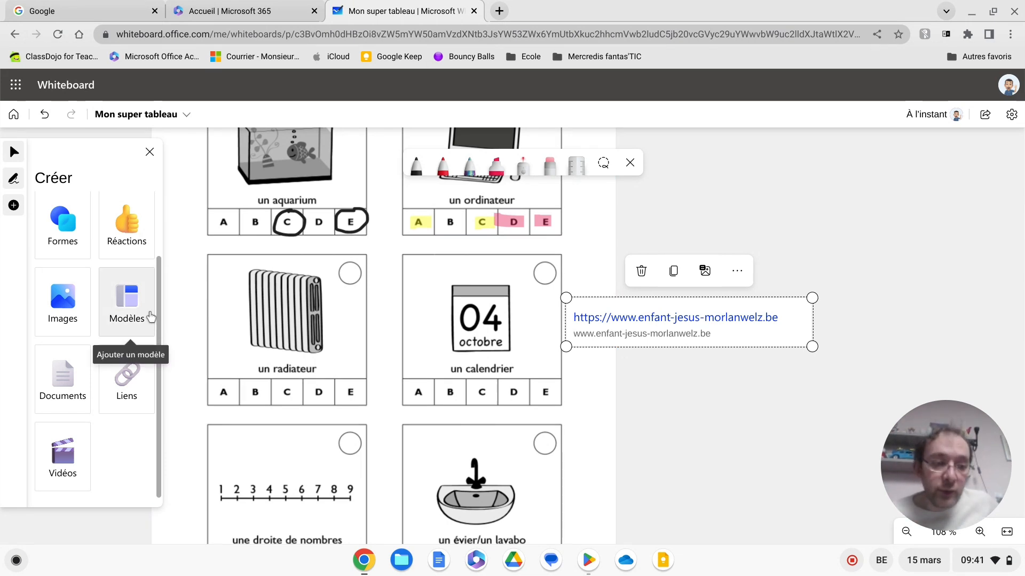
Start adding an online video, open "Mozart - Musique Classique pour Travailler, Étudier et Se Concentrer" on YouTube in a new tab, and pause it.
left_click(73, 470)
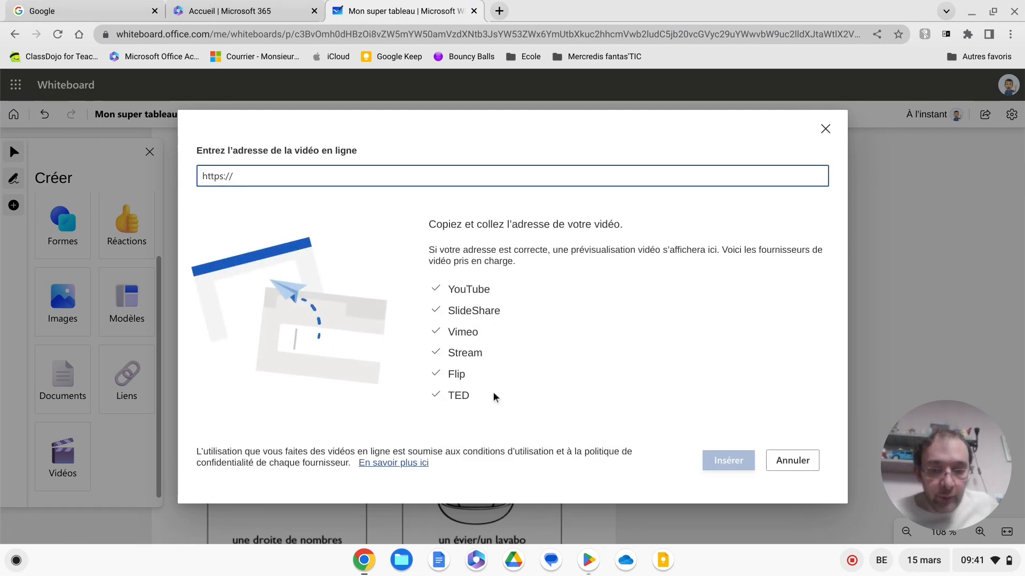
left_click(499, 11)
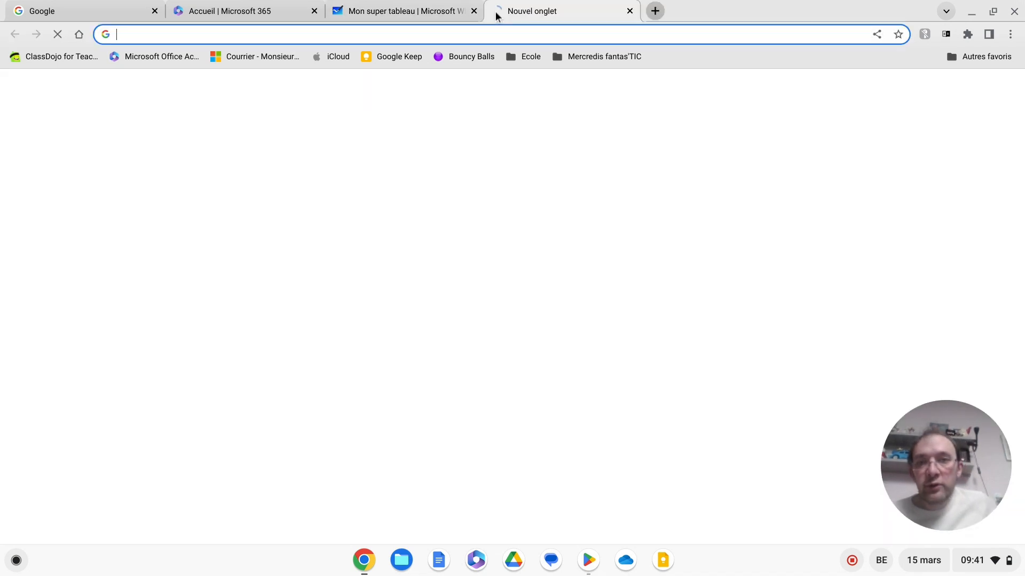
type("youtube.be")
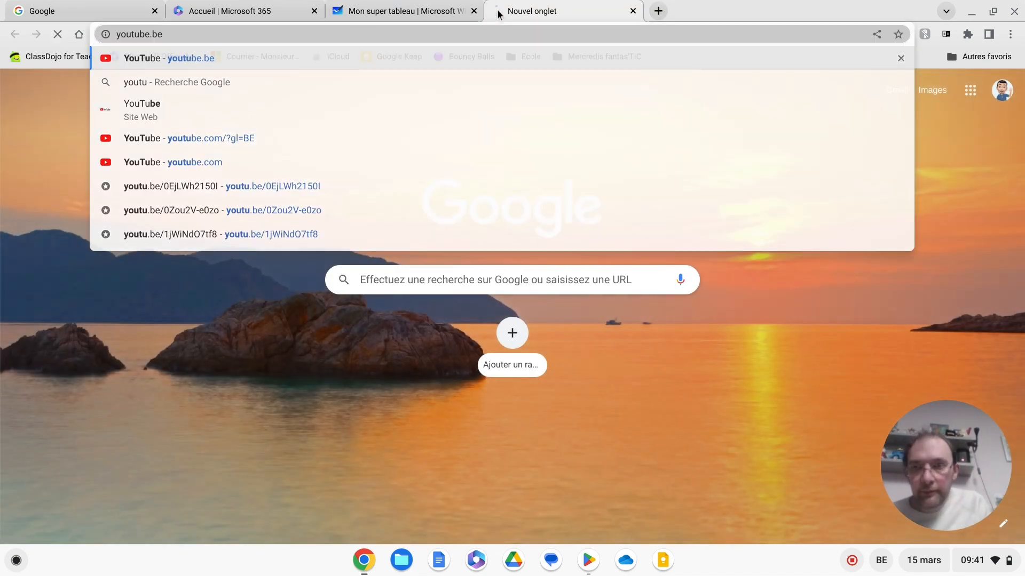
key("Return")
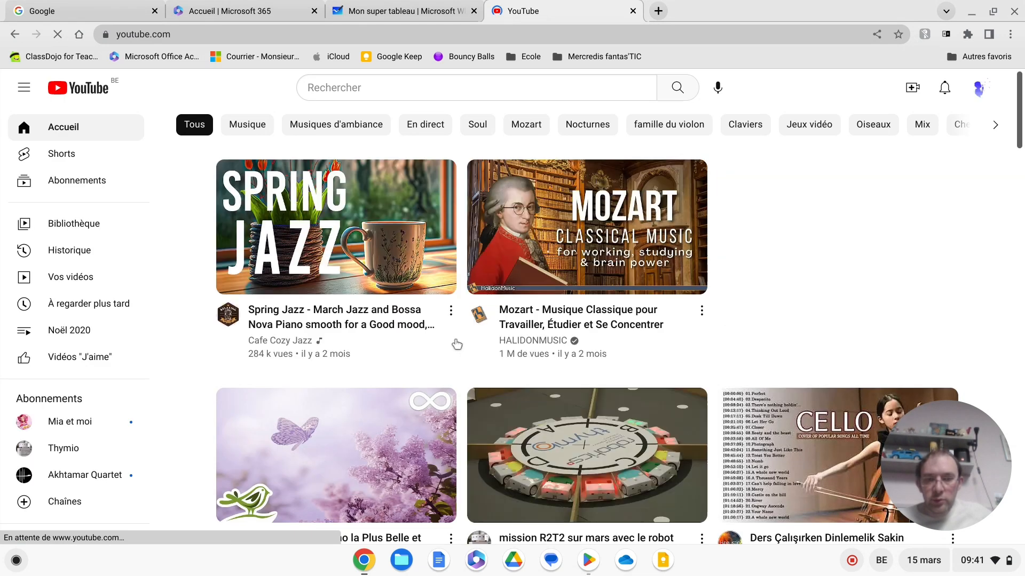
scroll(457, 344, "down", 1)
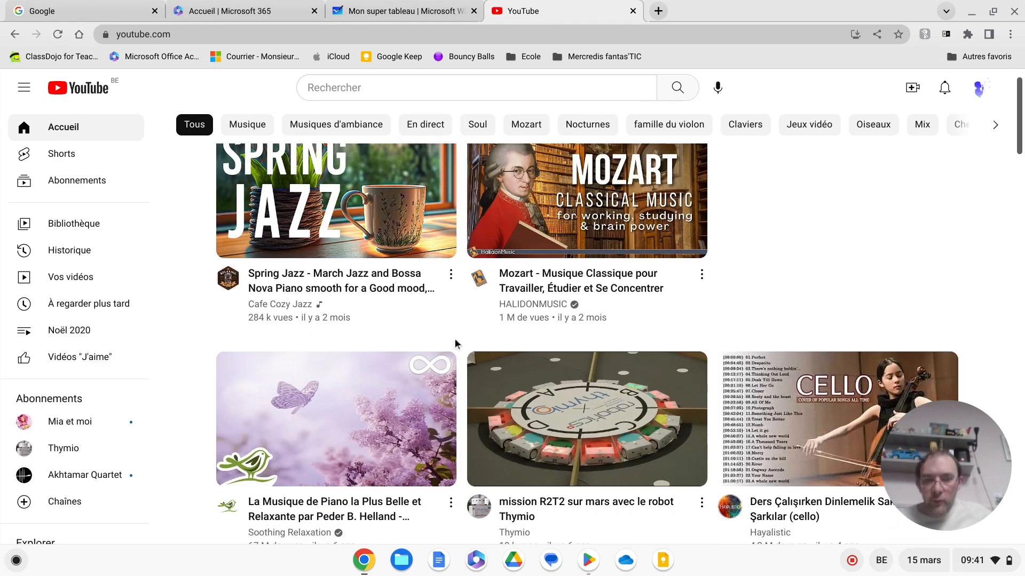
left_click(601, 200)
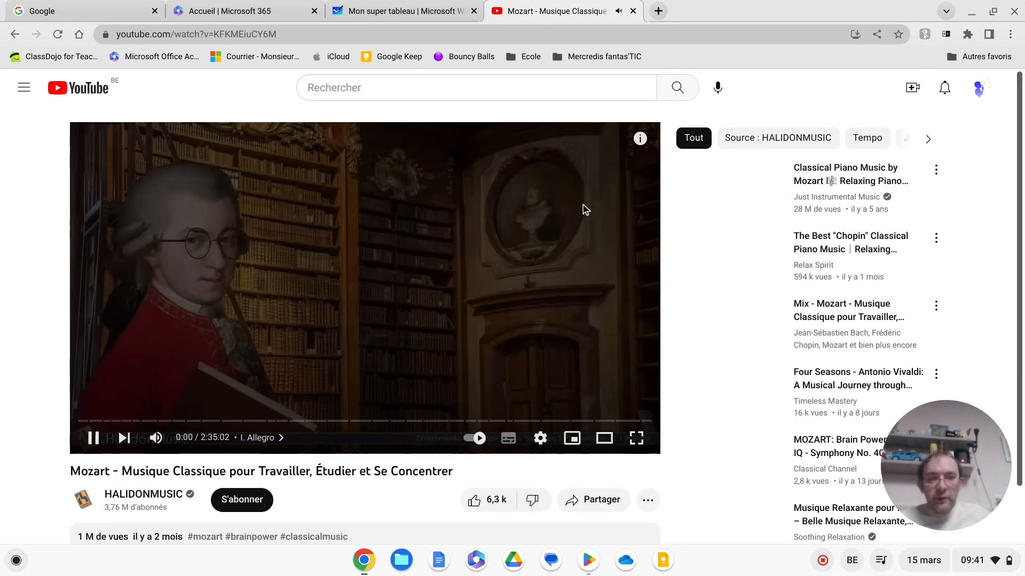
left_click(100, 435)
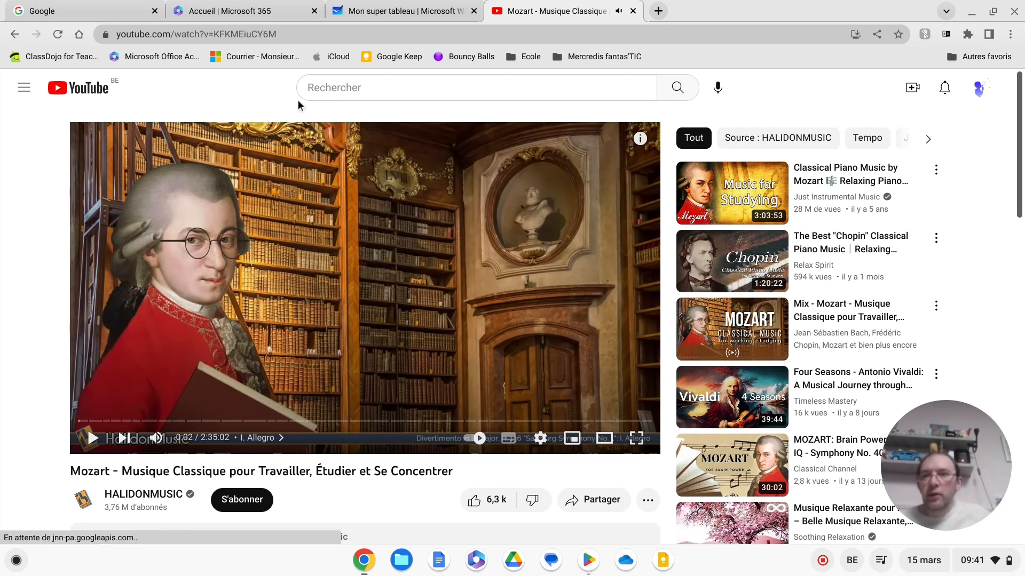
Copy the full web address of the Mozart YouTube video.
left_click_drag(318, 33, 111, 46)
key("ctrl+c")
right_click(140, 40)
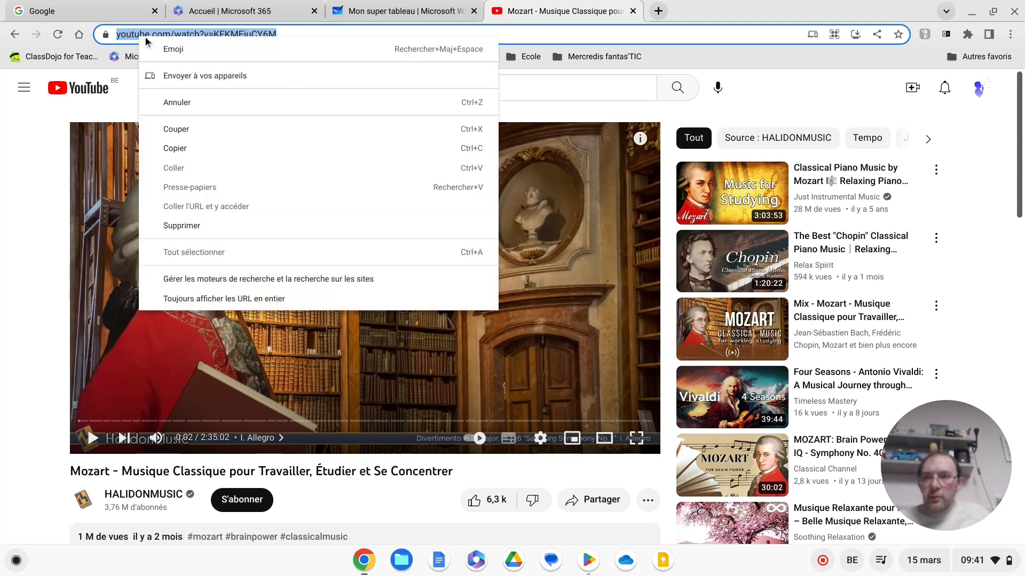
left_click(189, 148)
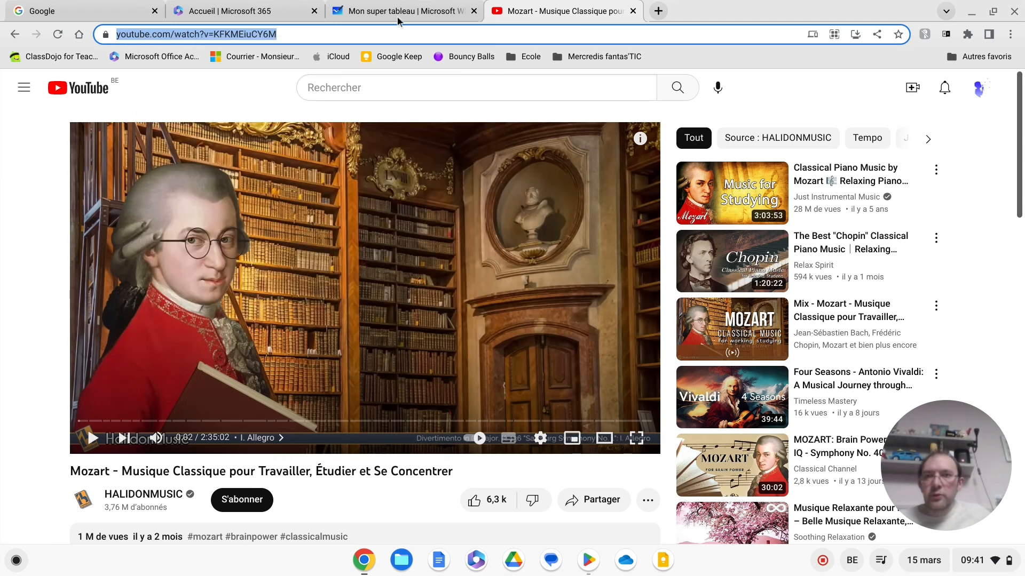
Insert the online video from the copied YouTube address into the whiteboard and place it just below the school website link.
left_click(400, 13)
right_click(371, 172)
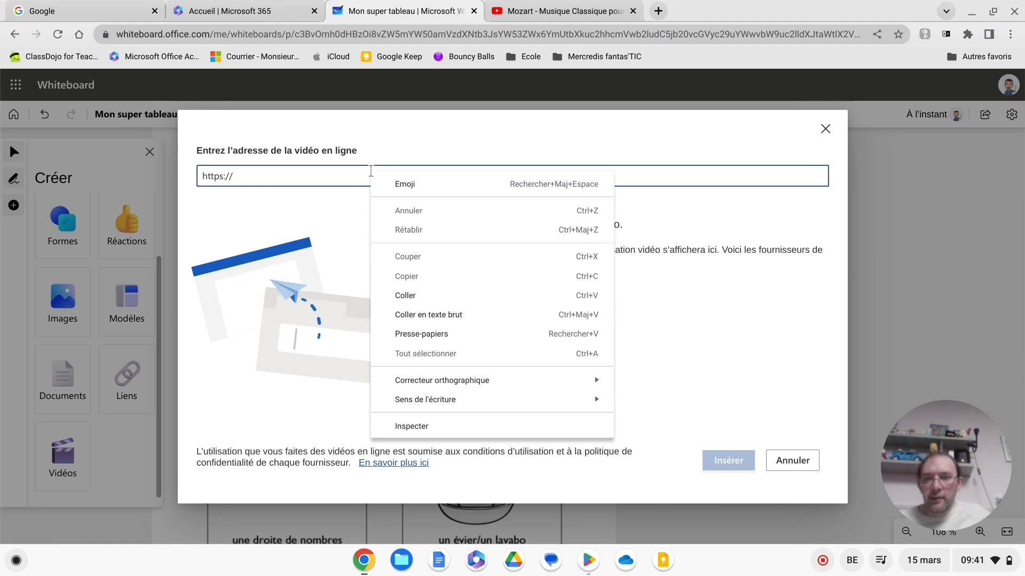
left_click(422, 291)
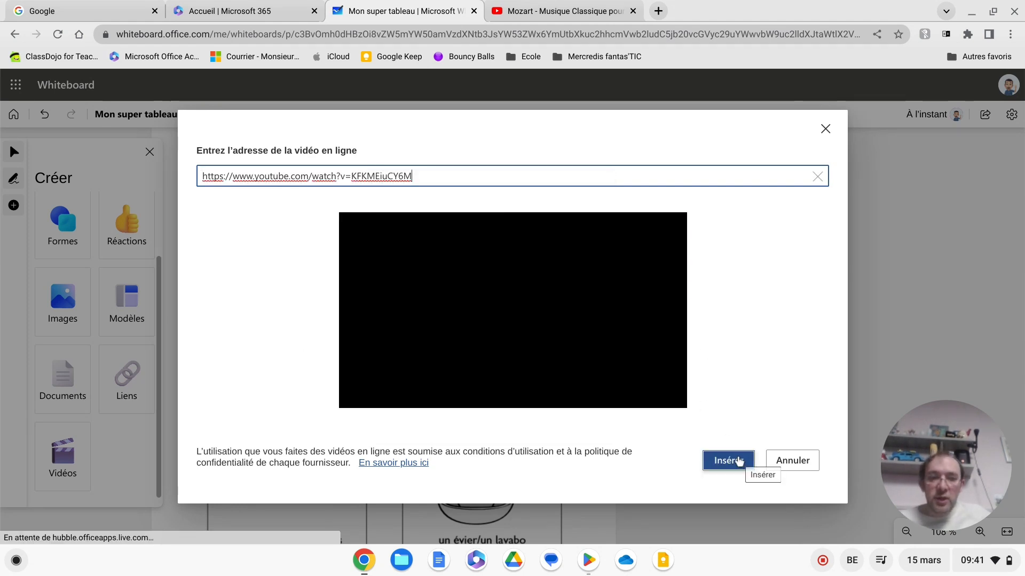
left_click(736, 460)
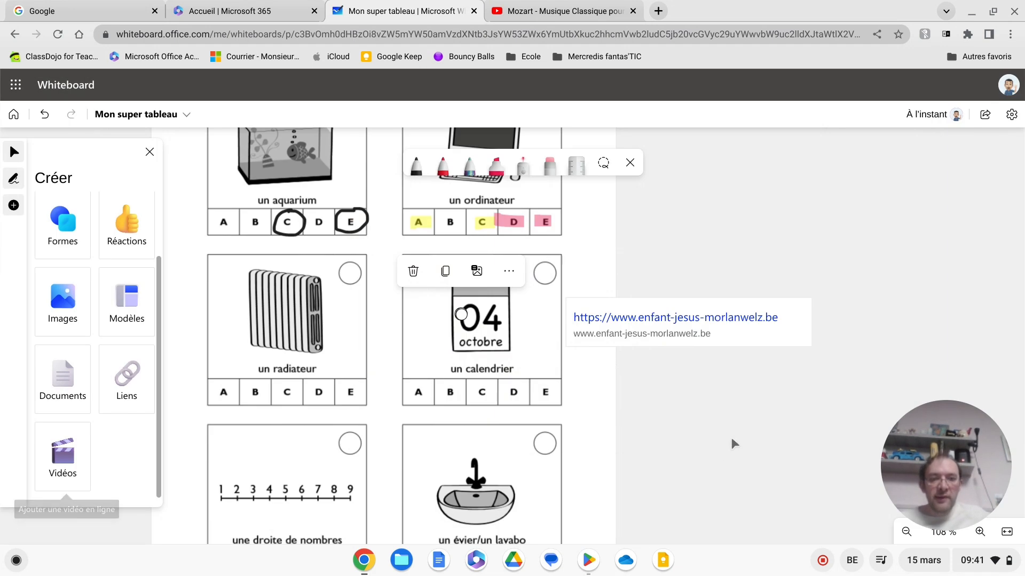
left_click_drag(613, 394, 866, 214)
left_click_drag(969, 158, 866, 417)
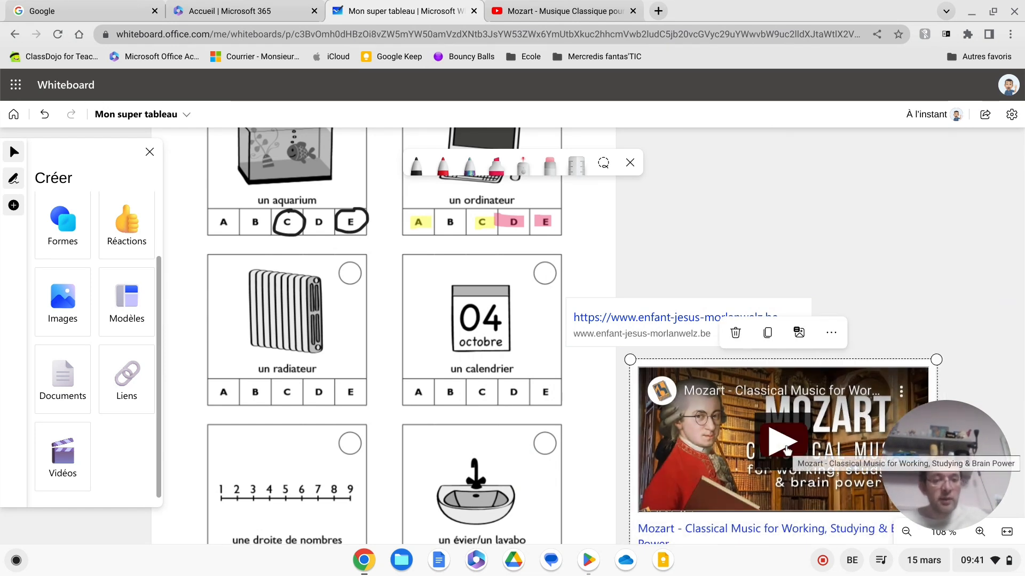
Move the school website link away from the worksheet page so it sits directly above the Mozart video.
scroll(787, 450, "down", 2)
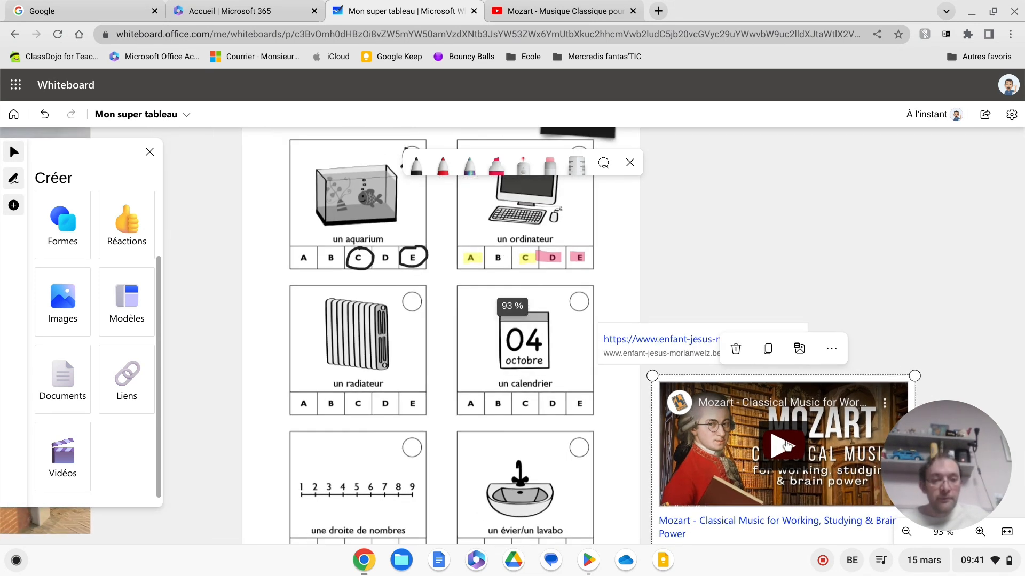
scroll(899, 286, "down", 3)
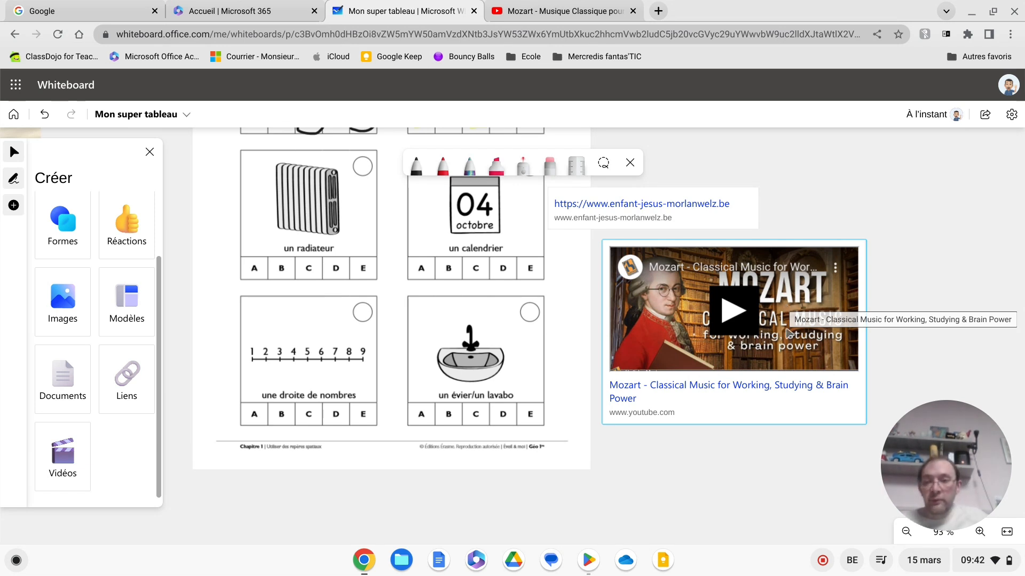
scroll(62, 299, "up", 3)
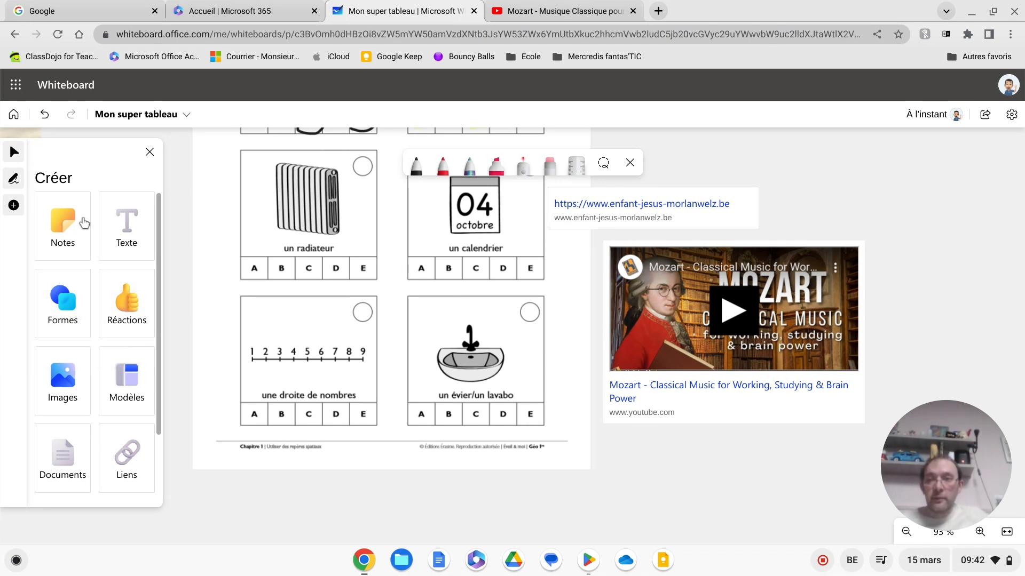
left_click(645, 222)
left_click_drag(648, 228, 705, 227)
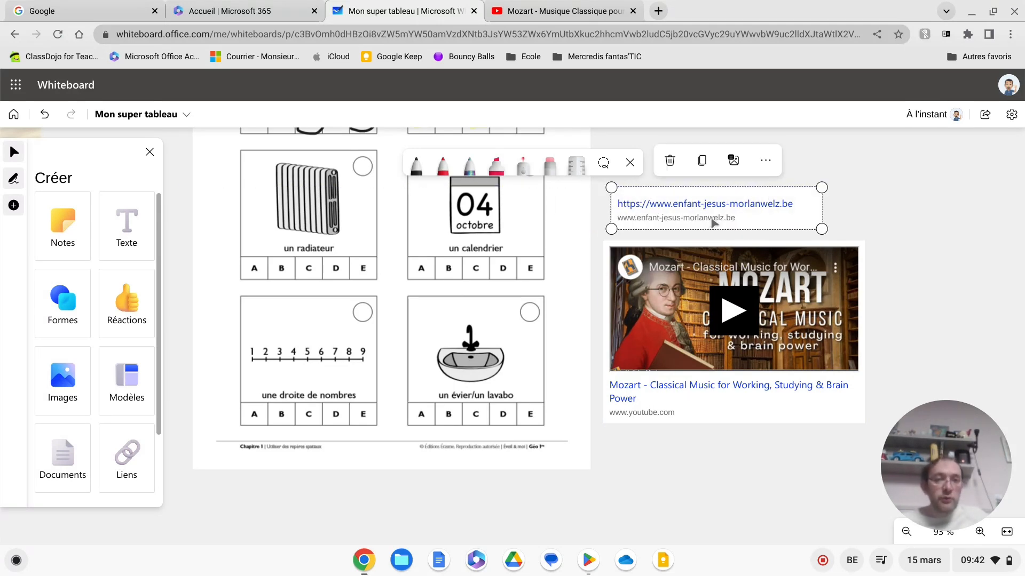
Enlarge the photo of the house on the hill slightly and shift it a little down and left between the two worksheet pages.
scroll(587, 305, "down", 10)
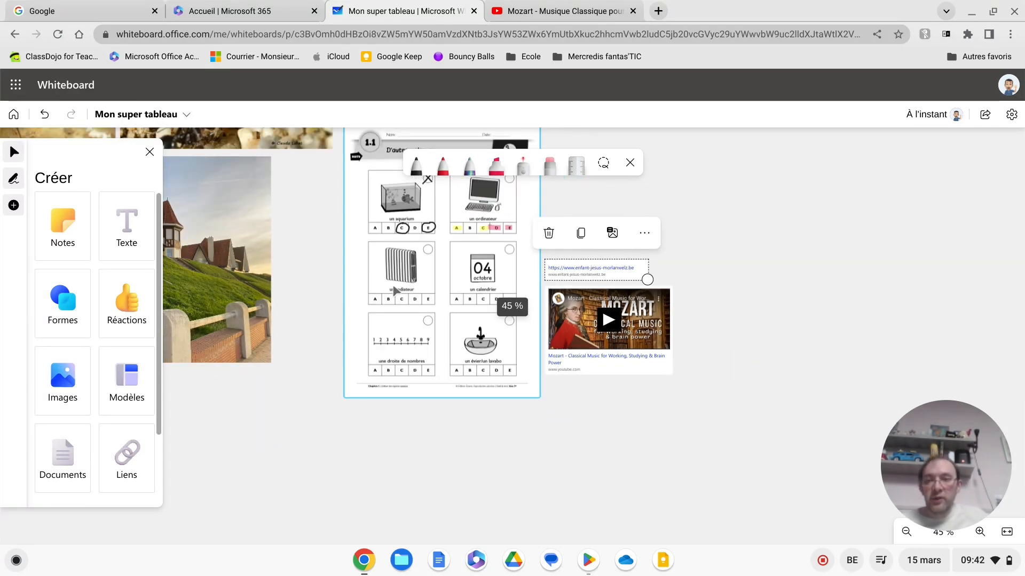
left_click_drag(304, 256, 587, 335)
left_click(577, 379)
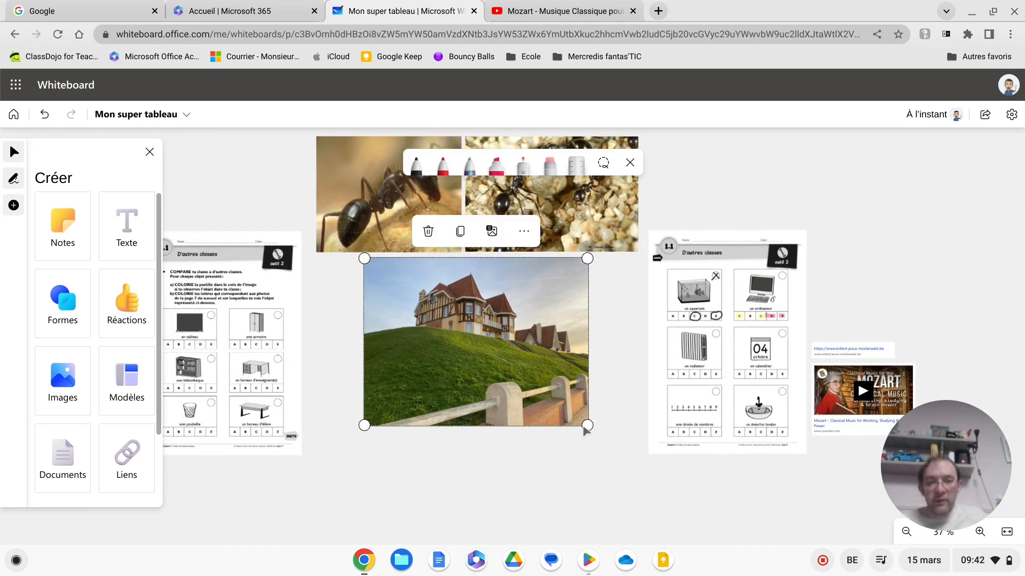
mouse_move(584, 425)
left_mouse_down()
mouse_move(670, 491)
mouse_move(599, 427)
left_mouse_up()
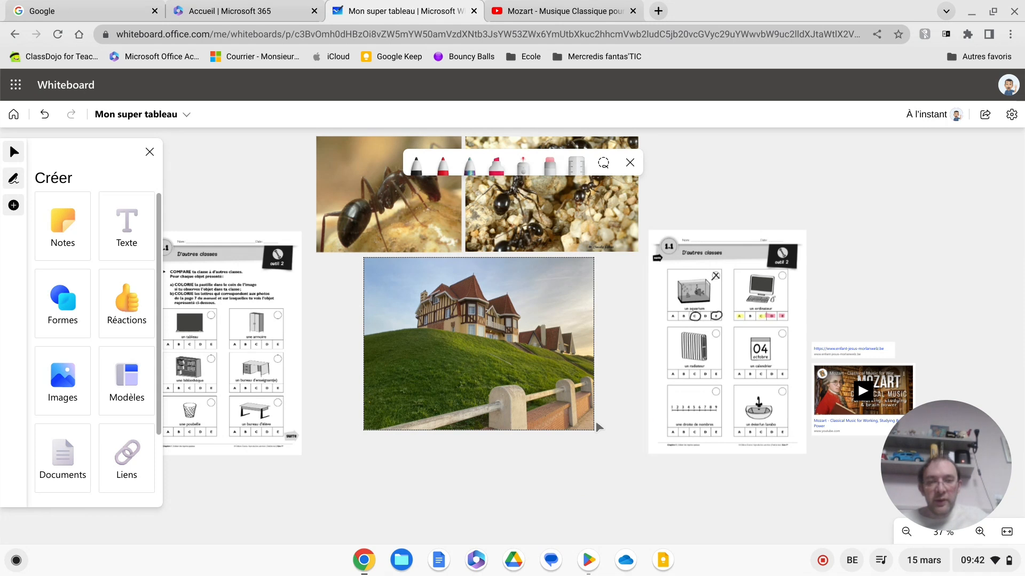
left_click_drag(554, 339, 511, 357)
scroll(517, 346, "up", 2)
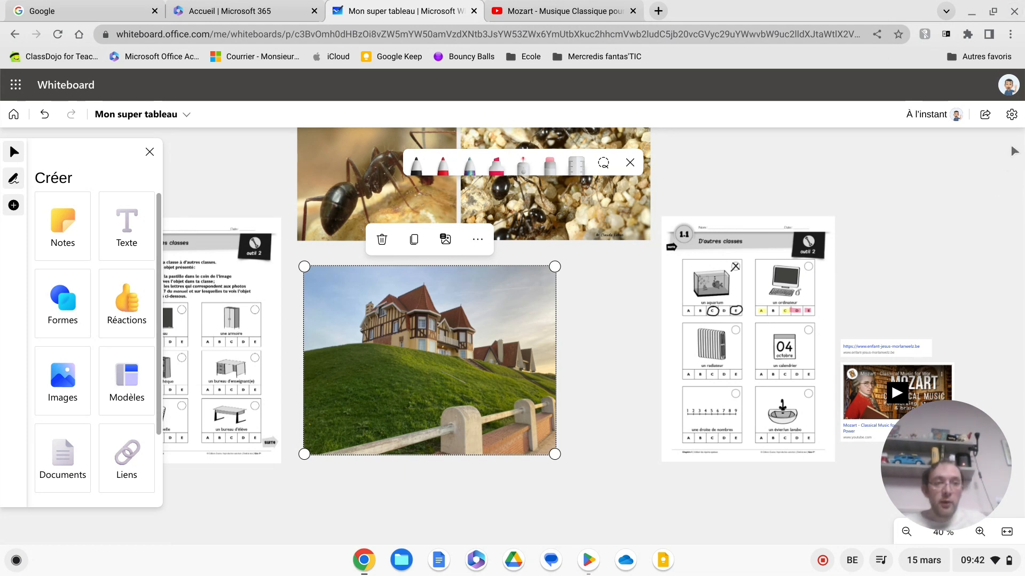
Examine the whiteboard's options for sending or copying a sharing link, and close them without sharing.
left_click(988, 119)
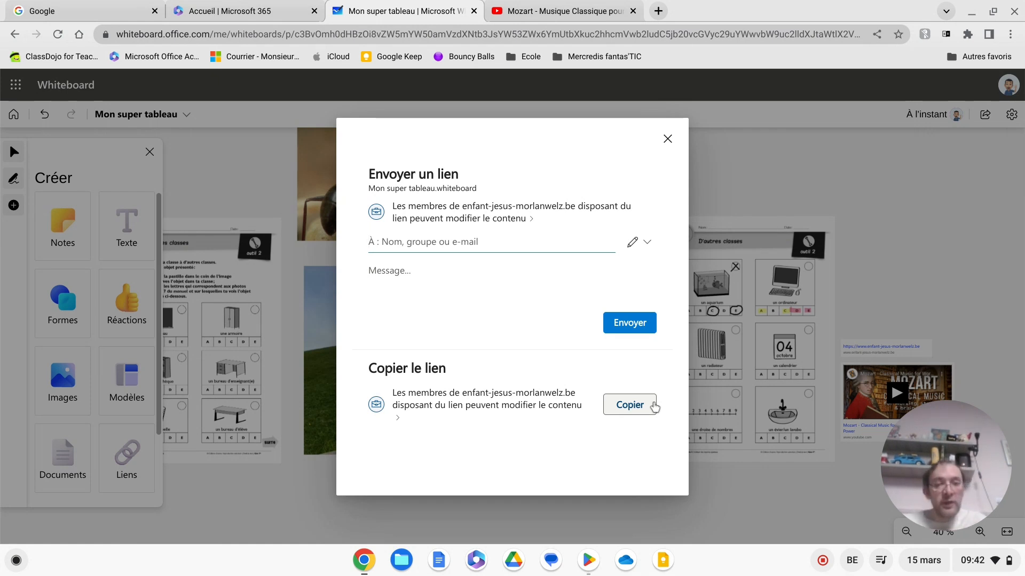
left_click(667, 139)
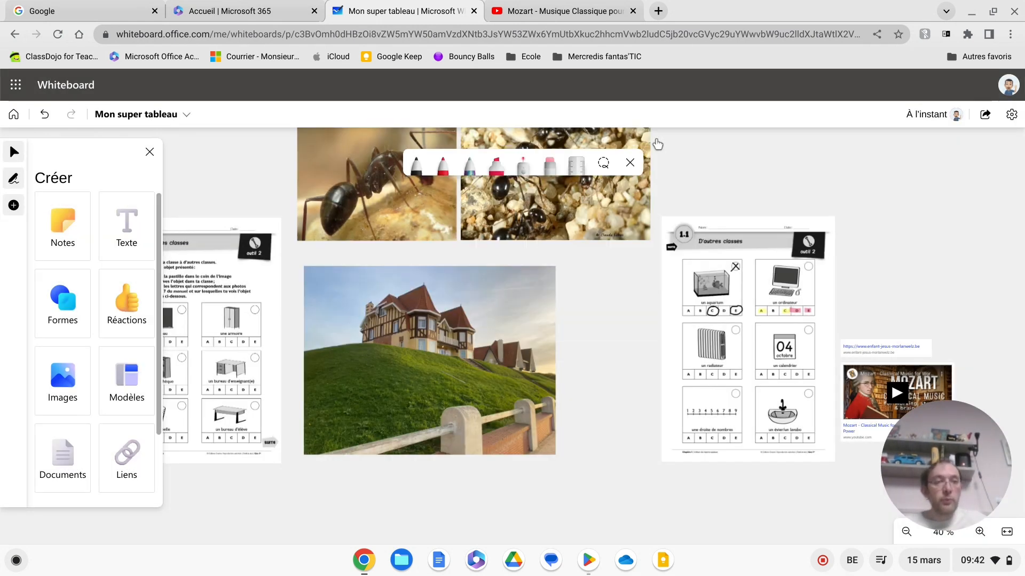
Export the whiteboard as a high-resolution image, view "Mon super tableau.png", and close the picture and the export dialog.
left_click(1011, 119)
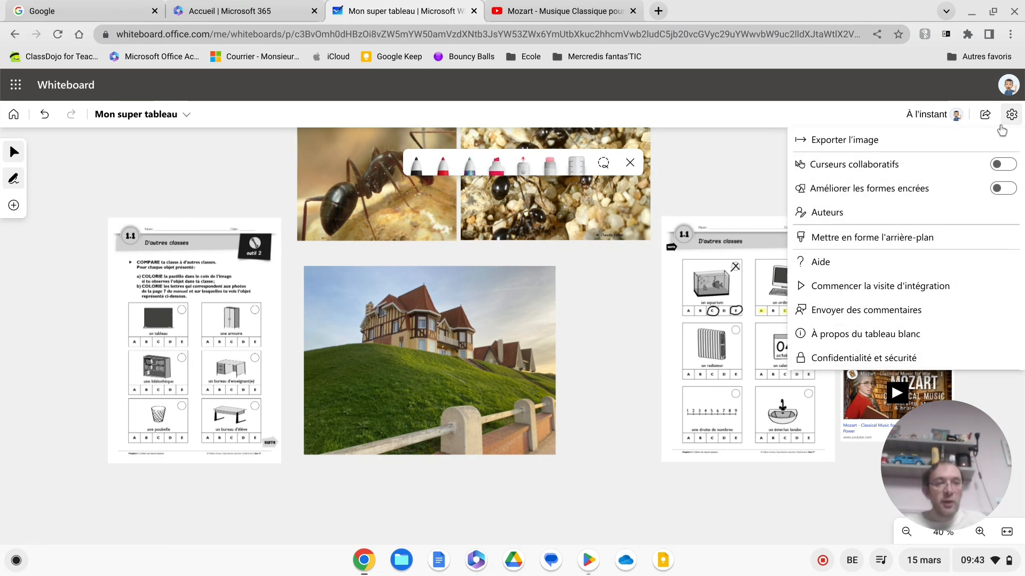
left_click(927, 148)
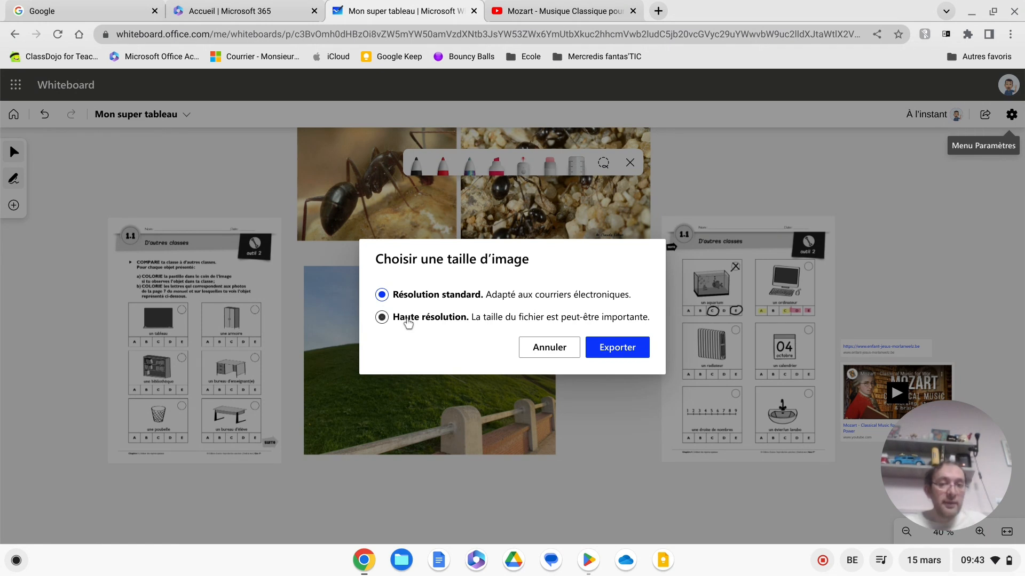
left_click(408, 319)
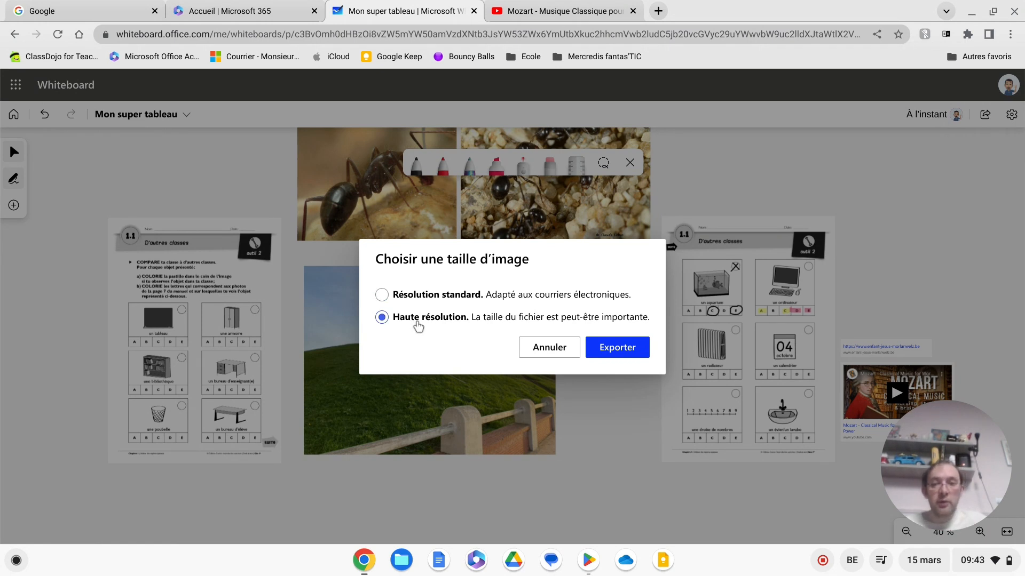
left_click(611, 353)
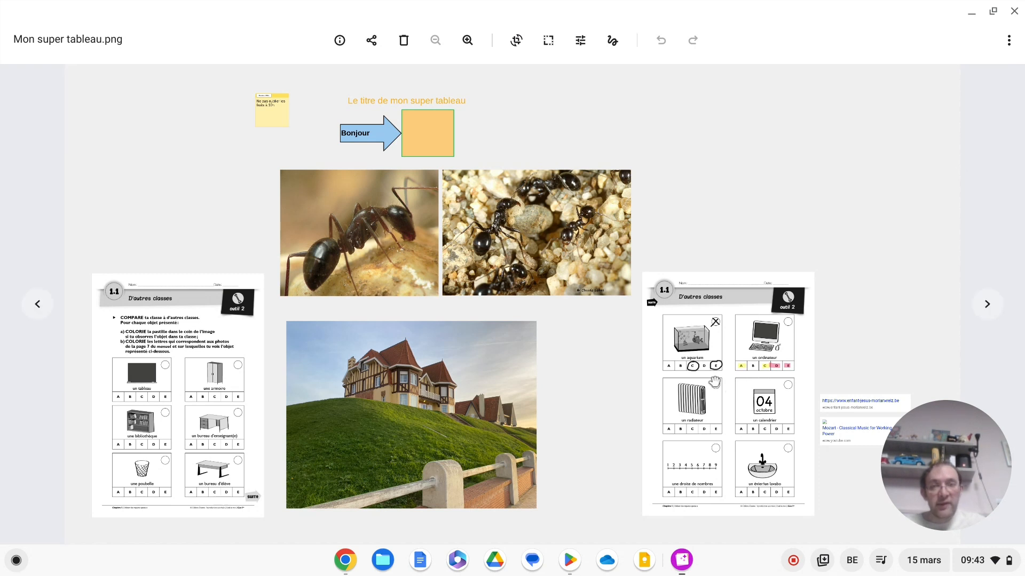
left_click(1015, 15)
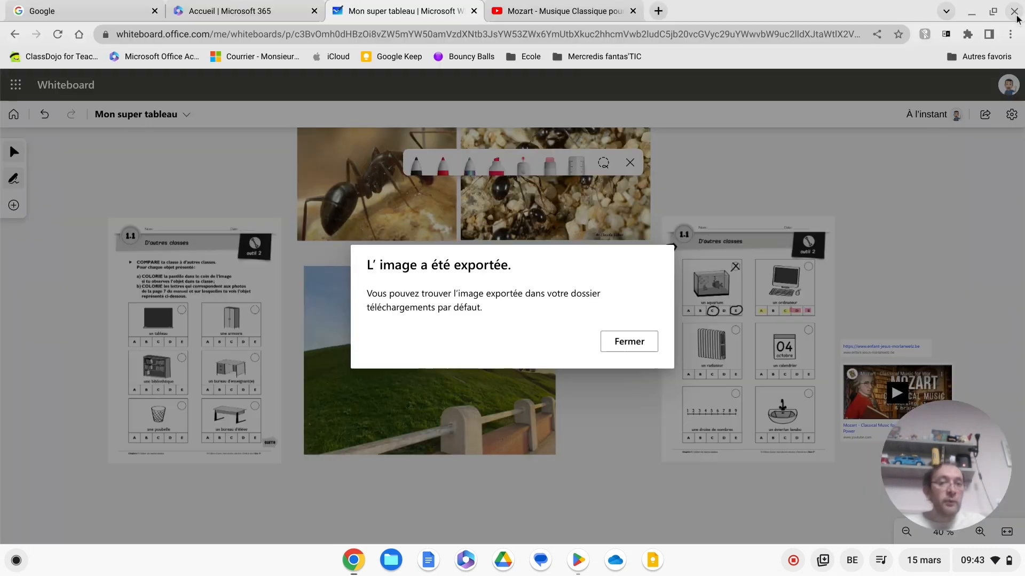
left_click(655, 335)
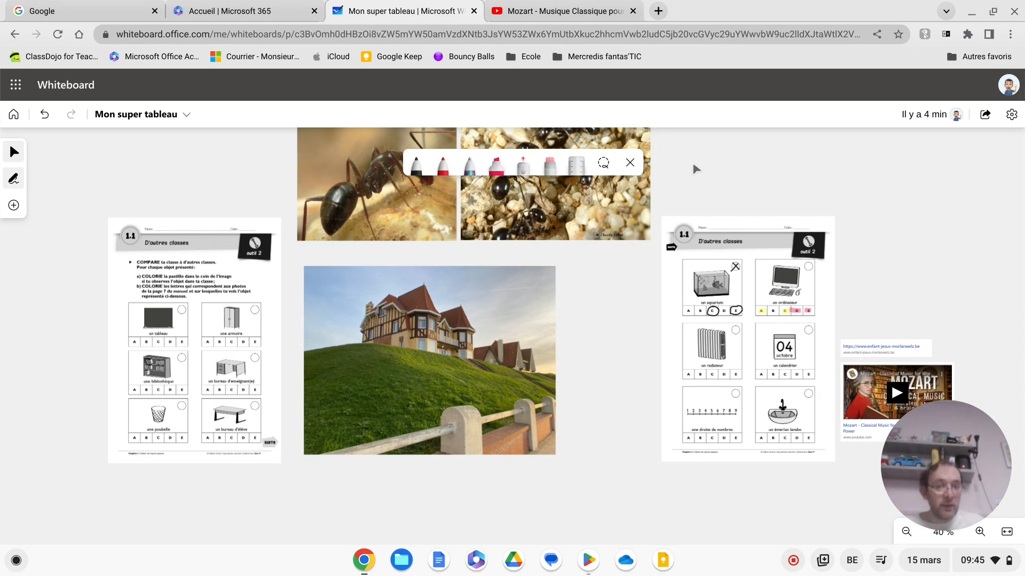
left_click(696, 270)
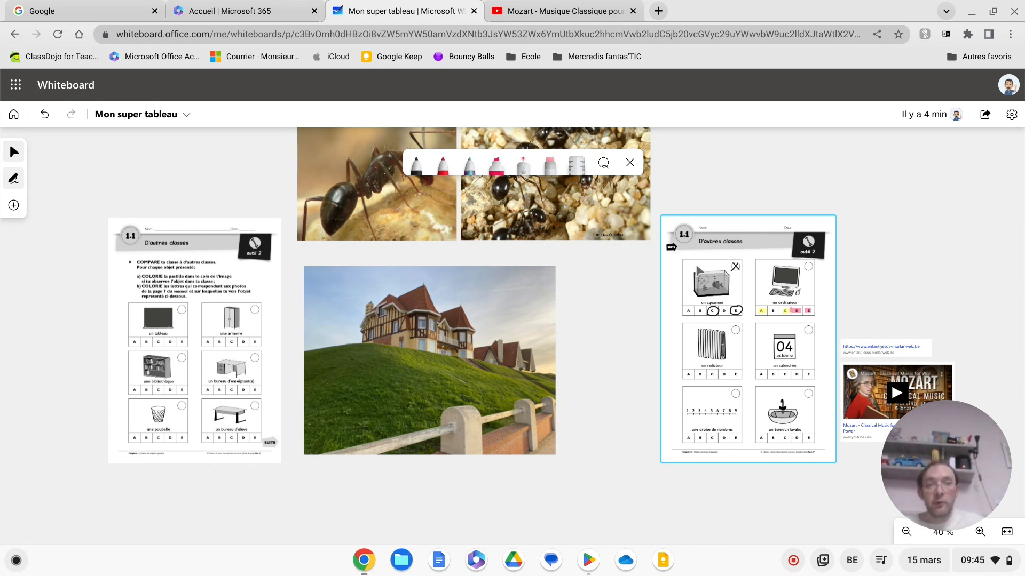
left_click(660, 229)
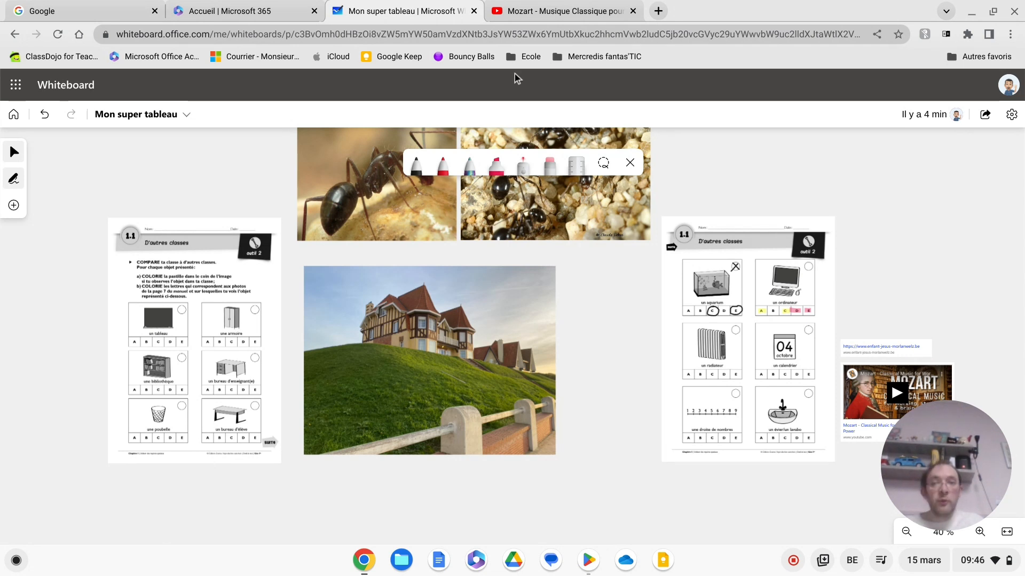